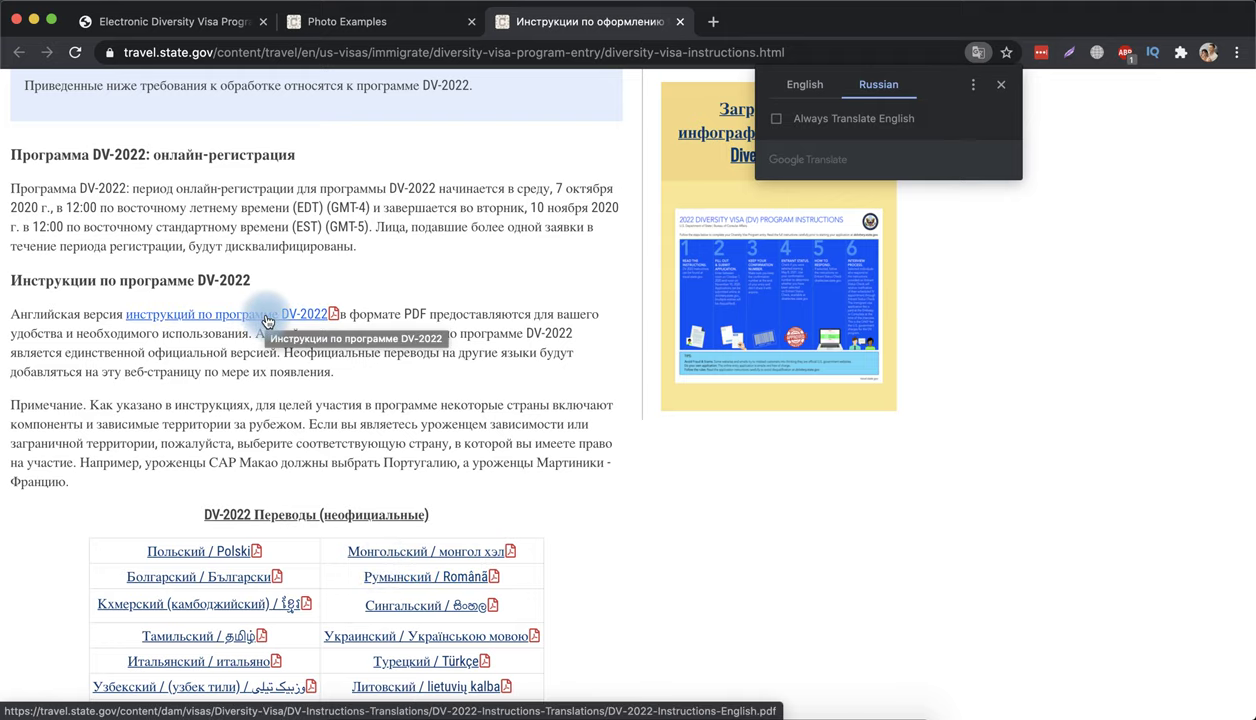
# Open the English PDF of the DV-2022 instructions and skim its eligibility and electronic entry sections
pyautogui.click(267, 321)
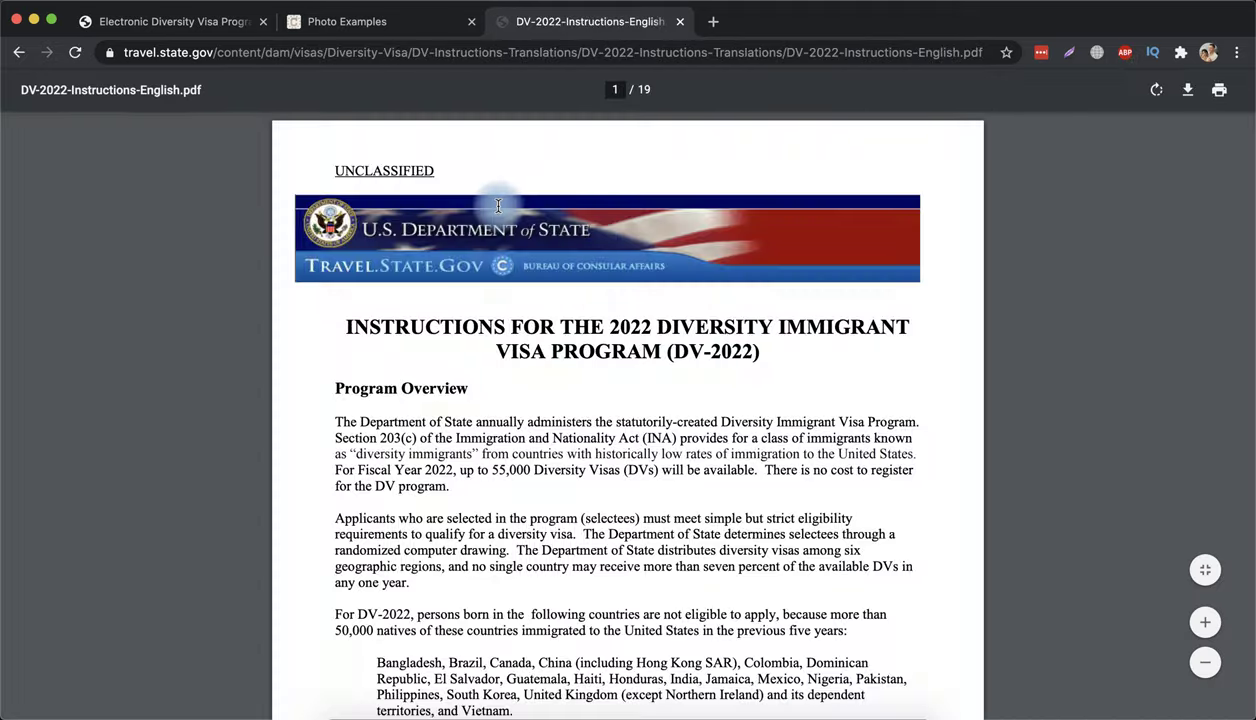
pyautogui.scroll(-5, 606, 435)
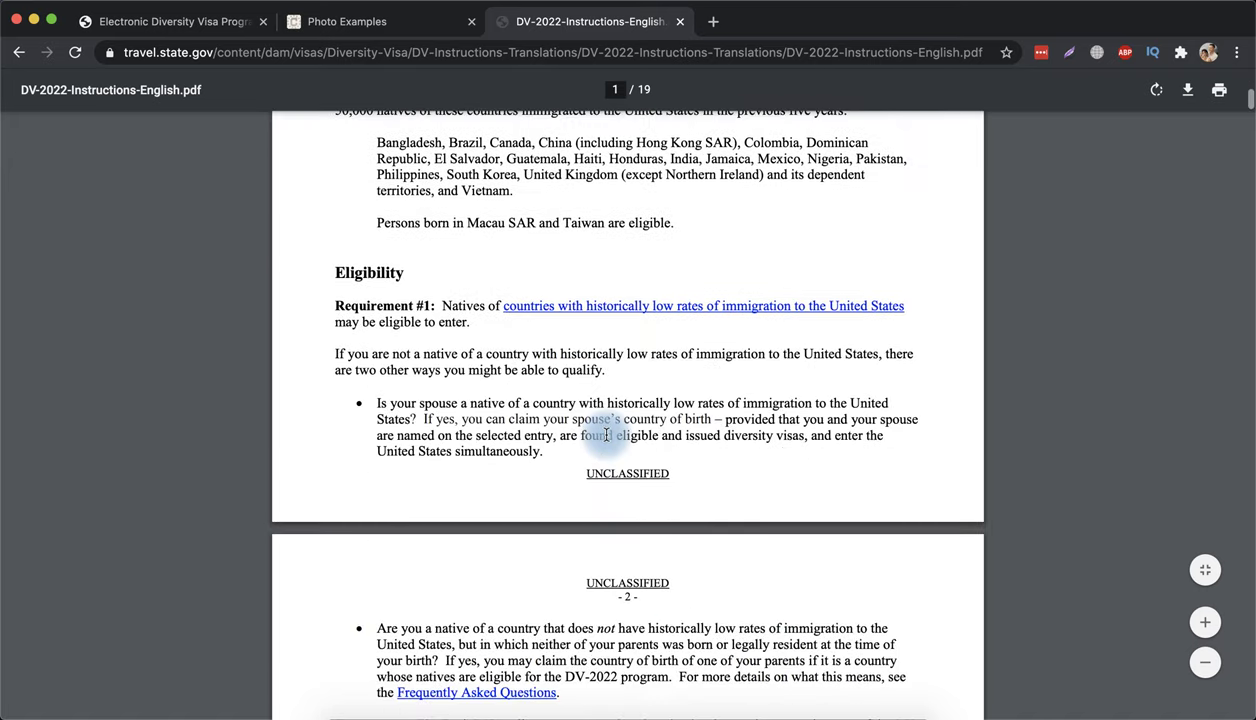
pyautogui.scroll(-10, 606, 435)
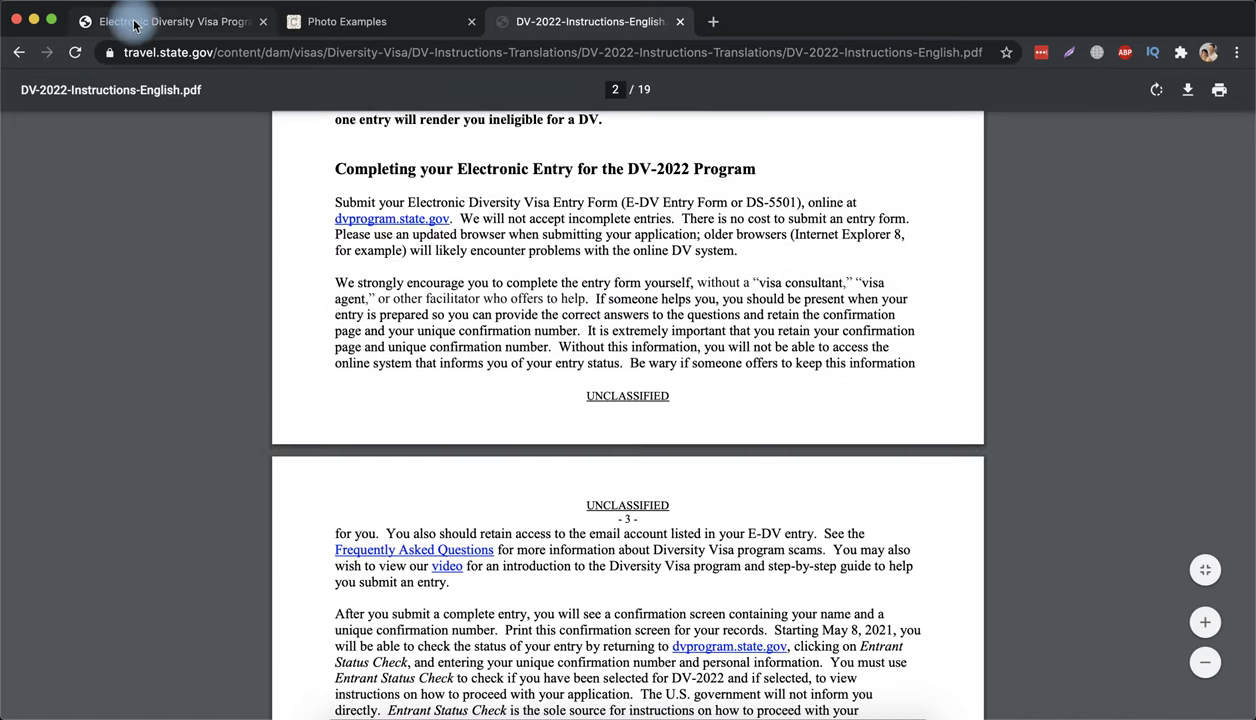
# Return to the Electronic Diversity Visa Program website and begin a new DV-2022 entry
pyautogui.click(135, 24)
pyautogui.scroll(-2, 460, 398)
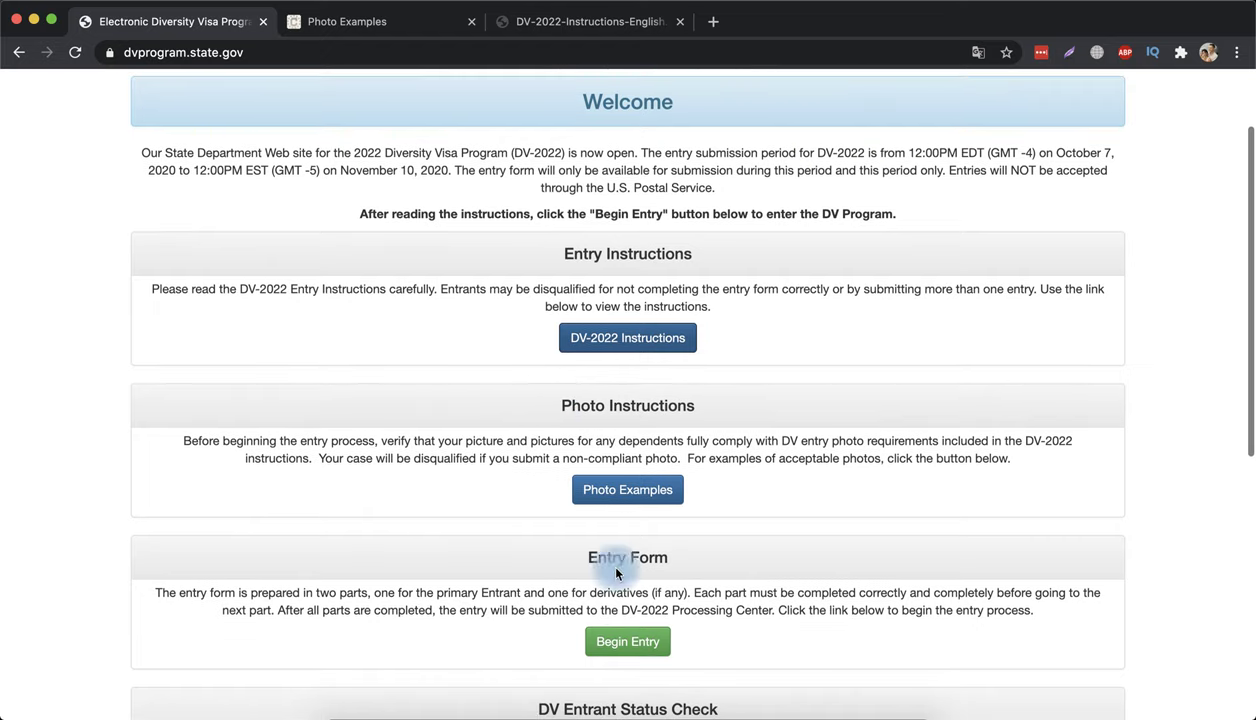
pyautogui.click(624, 651)
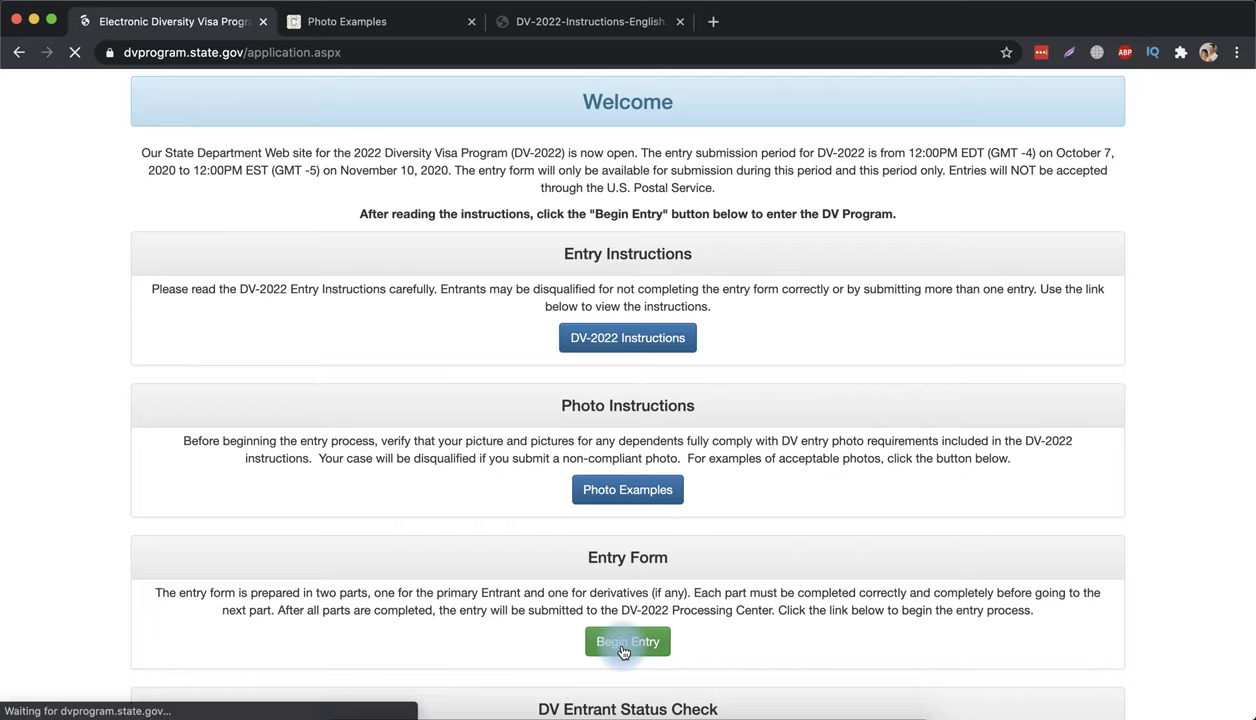
pyautogui.click(622, 651)
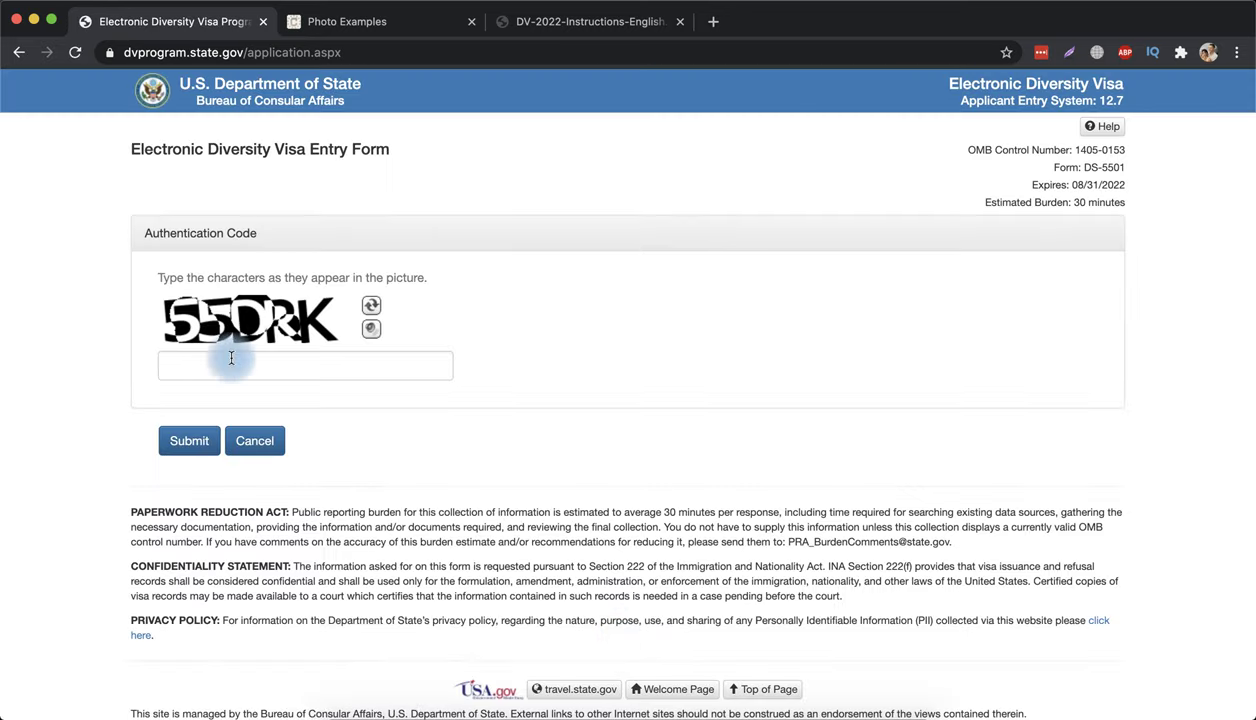
# Enter the authentication code shown in the picture and submit it to open the entry form
pyautogui.click(231, 358)
pyautogui.write('55')
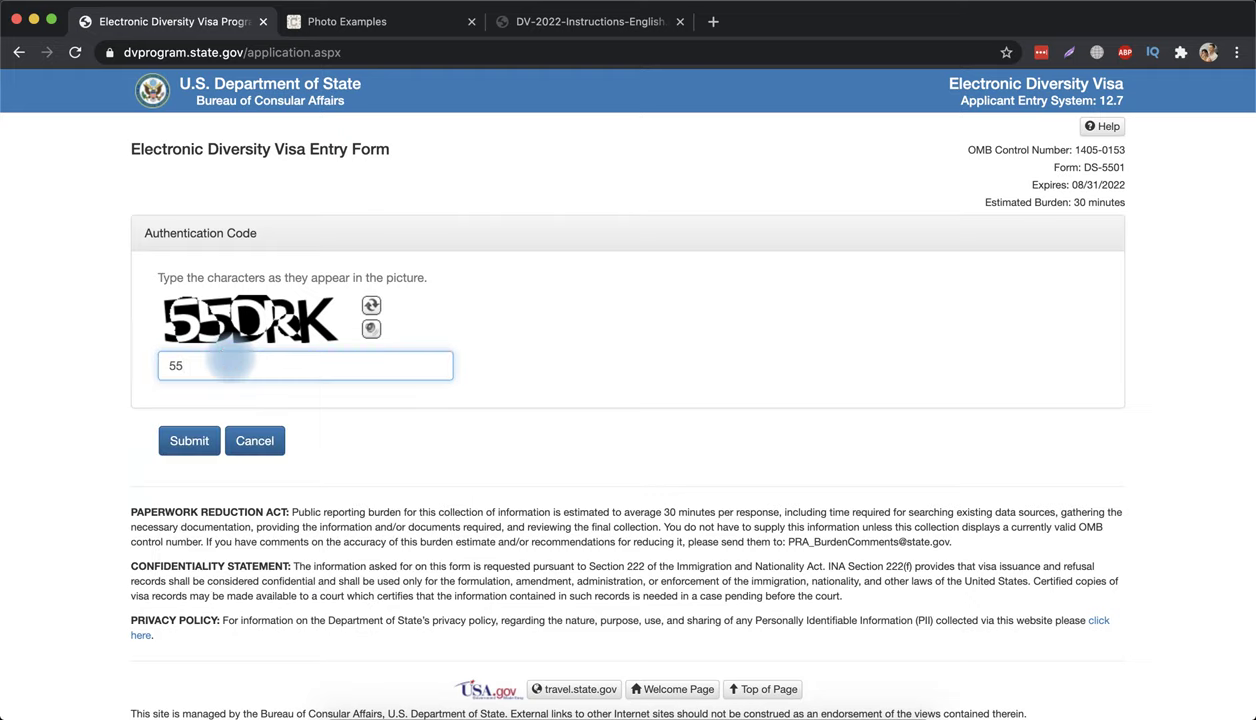
pyautogui.write('DRK')
pyautogui.click(172, 441)
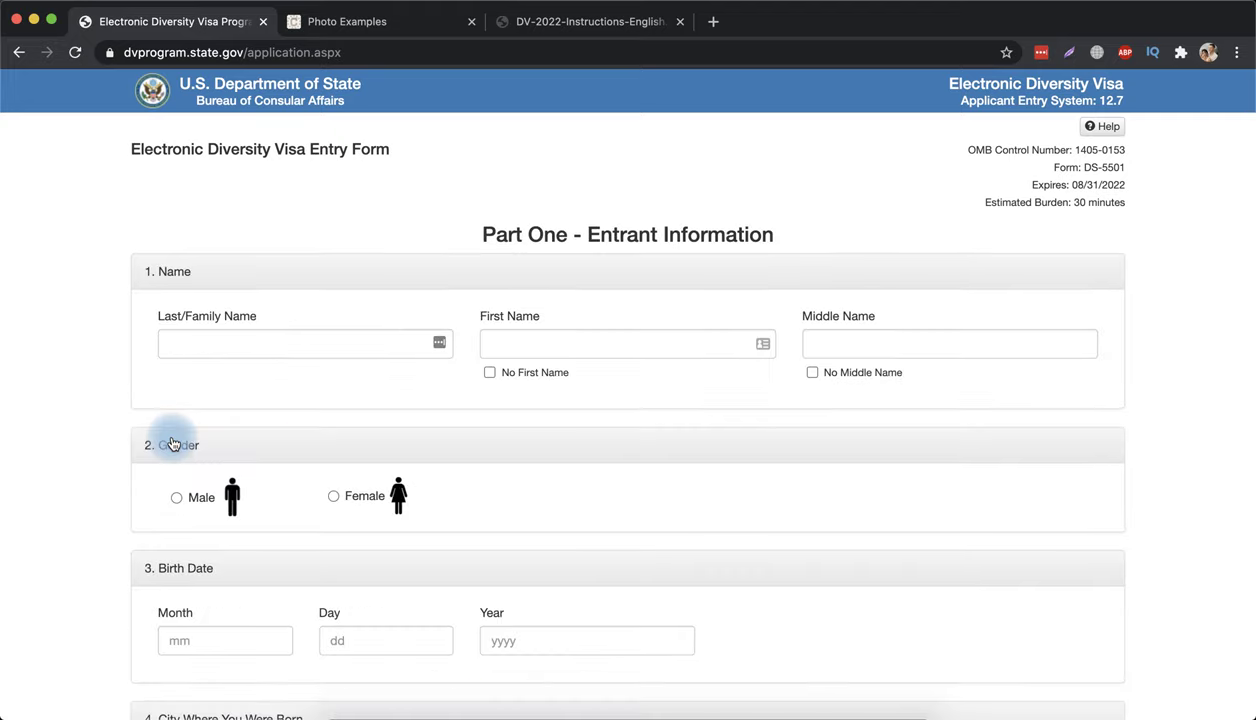
# Examine sections 1 to 6 of the entry form, covering name, gender, birth date, birth city, birth country and country of eligibility
pyautogui.scroll(-1, 172, 443)
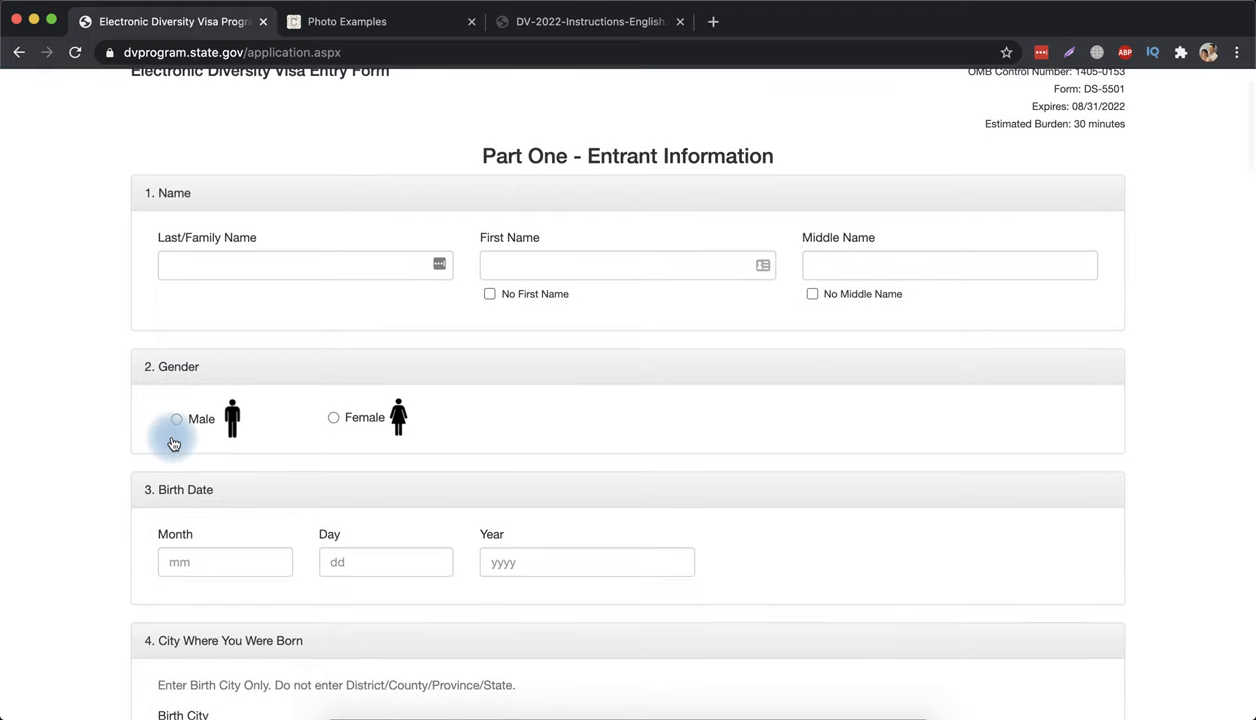
pyautogui.scroll(1, 172, 443)
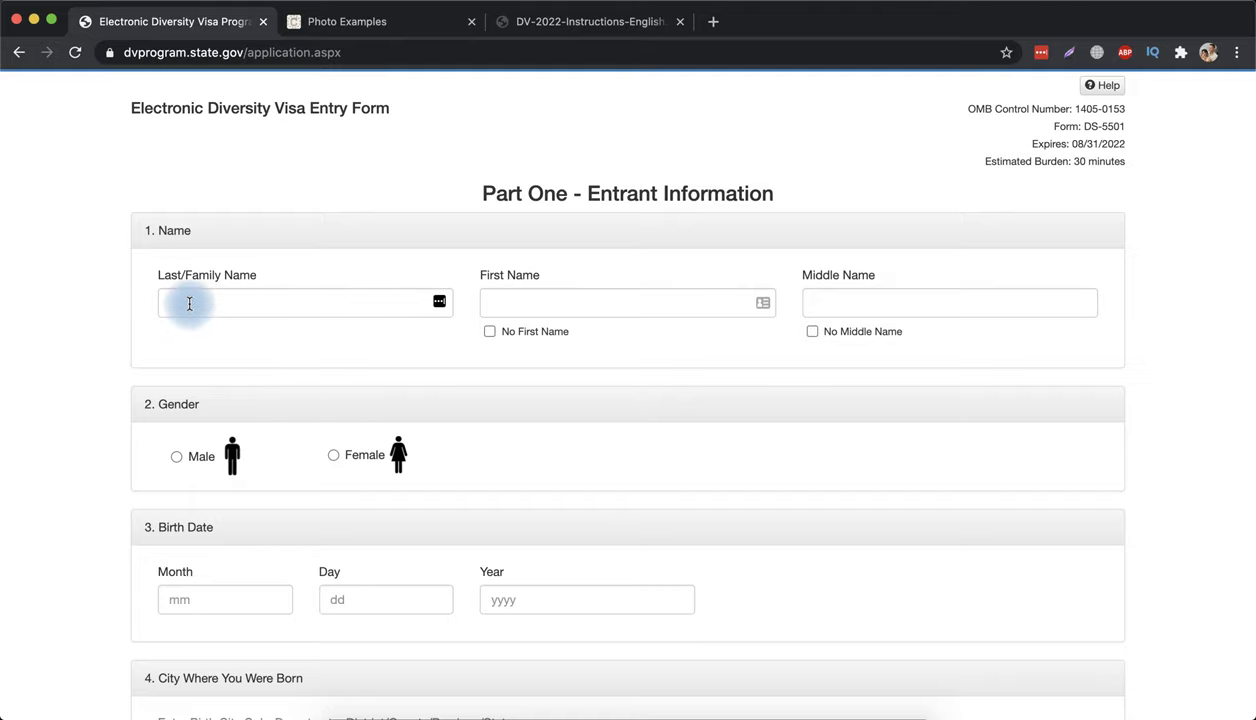
pyautogui.scroll(-3, 884, 312)
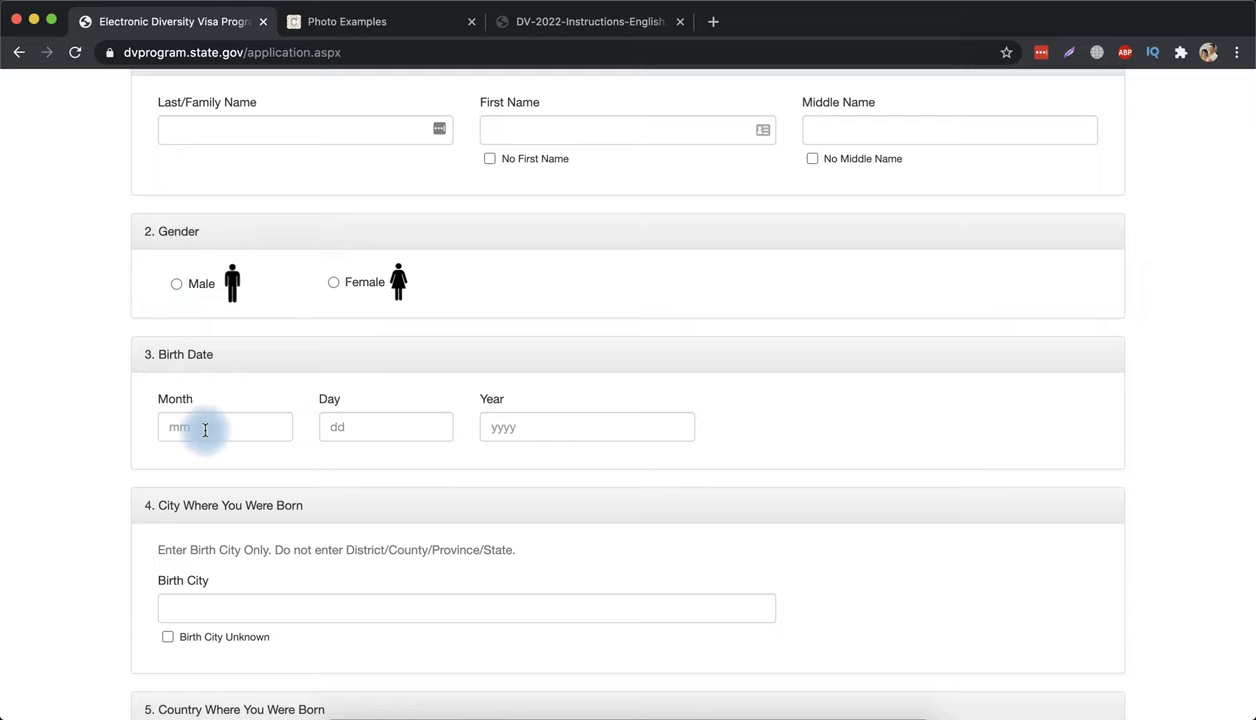
pyautogui.scroll(-2, 340, 566)
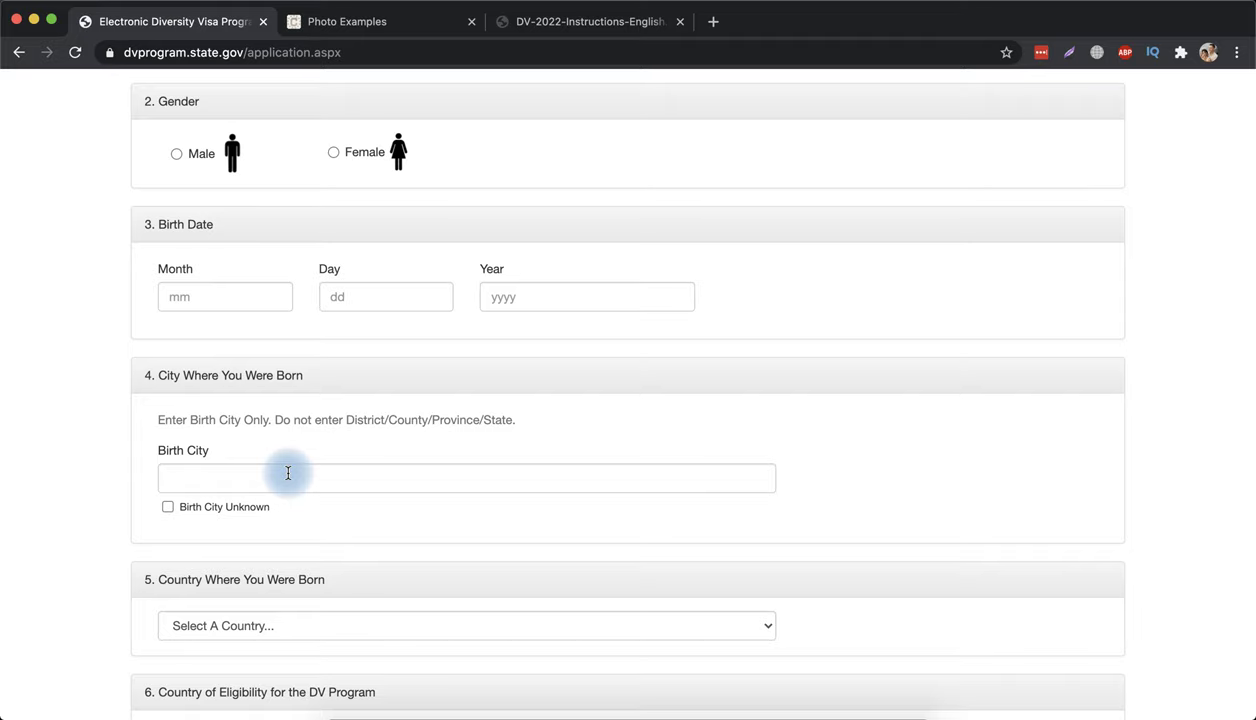
pyautogui.scroll(-3, 288, 473)
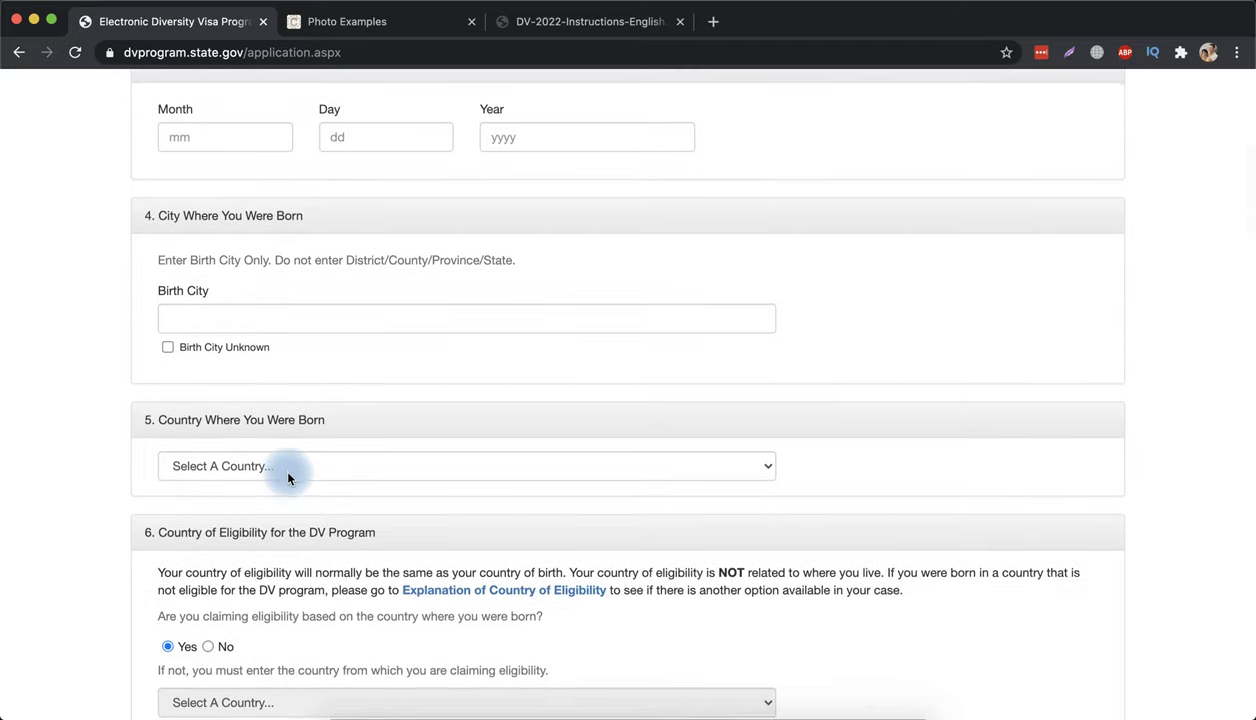
pyautogui.scroll(-1, 288, 477)
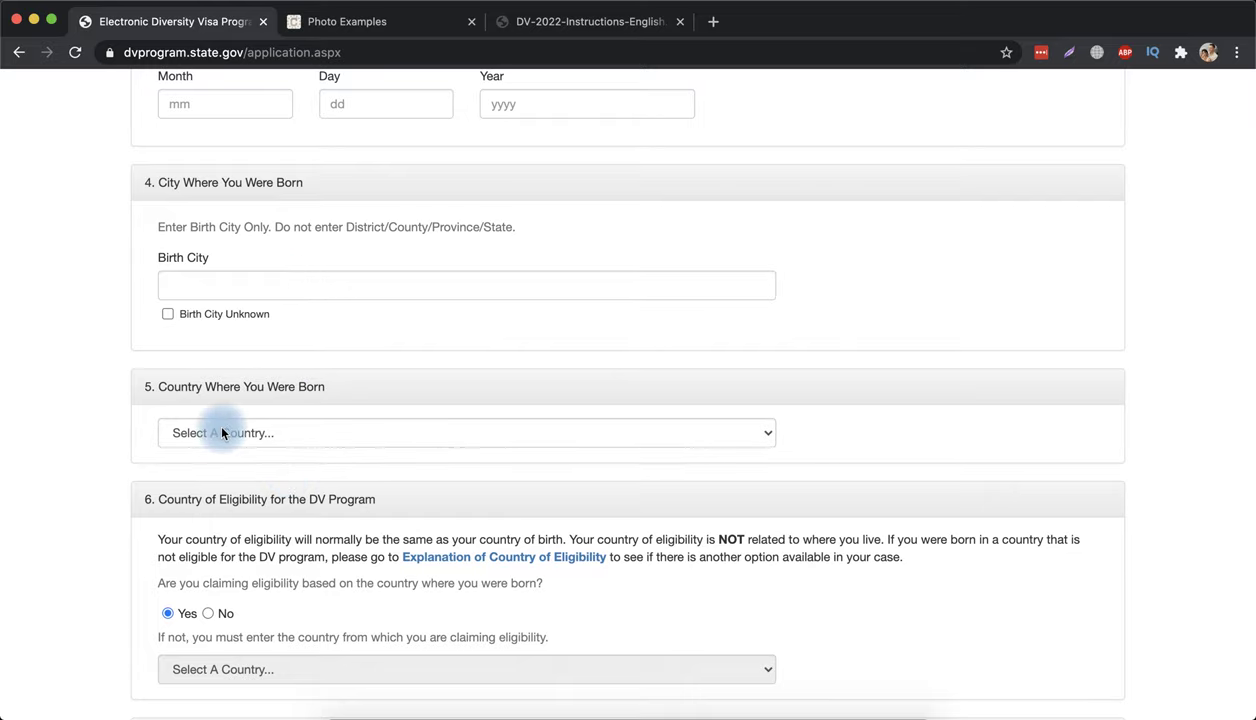
pyautogui.scroll(-3, 222, 432)
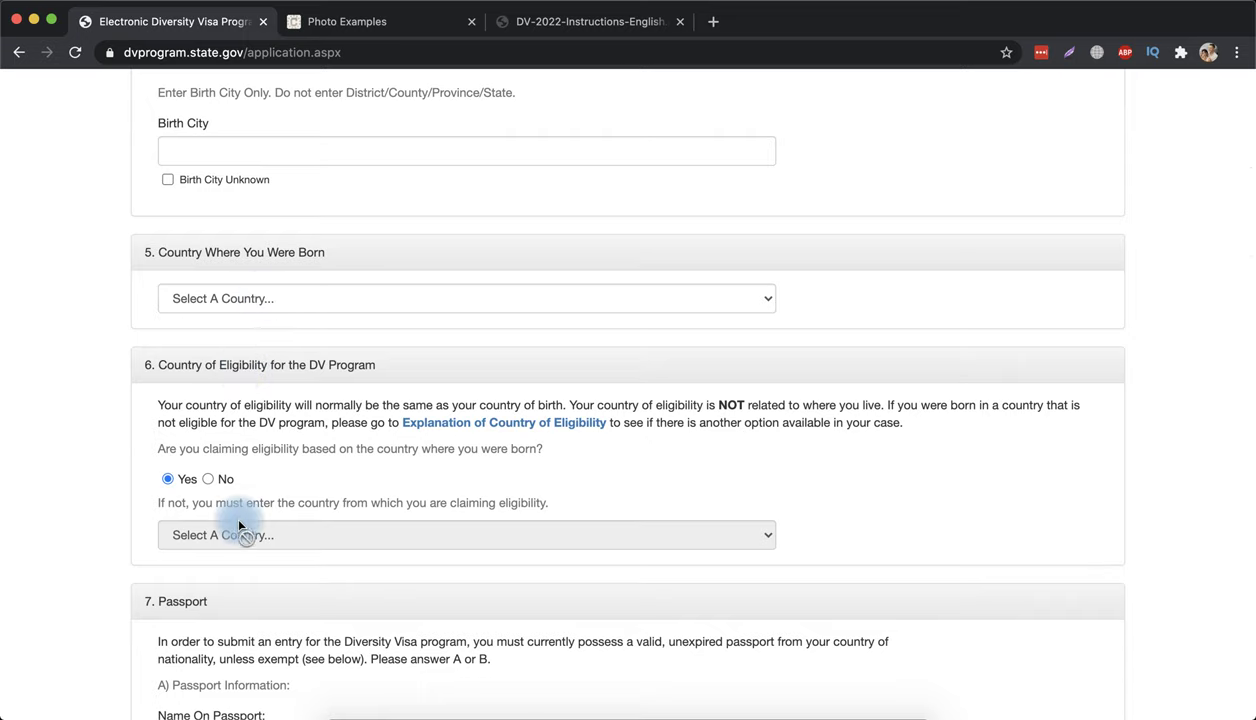
pyautogui.scroll(-2, 240, 527)
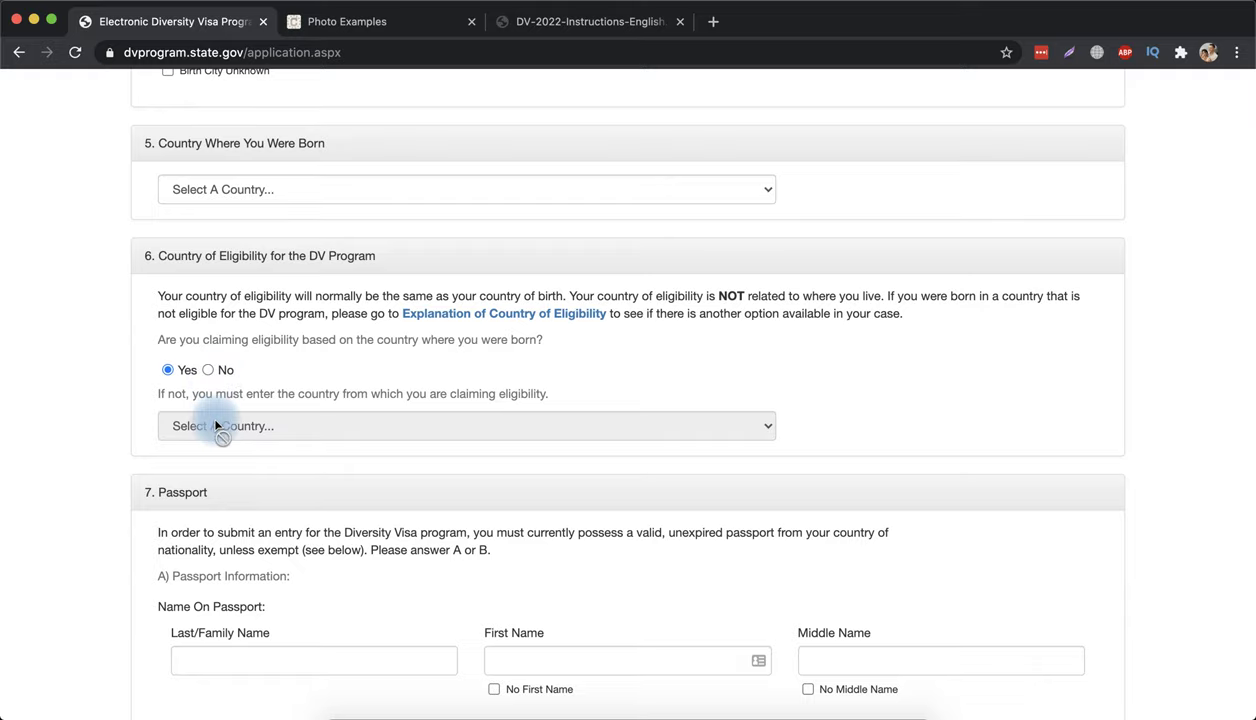
# Examine section 7 of the form, covering the passport name, number, expiration date, issuing country and exemption options
pyautogui.scroll(-5, 210, 440)
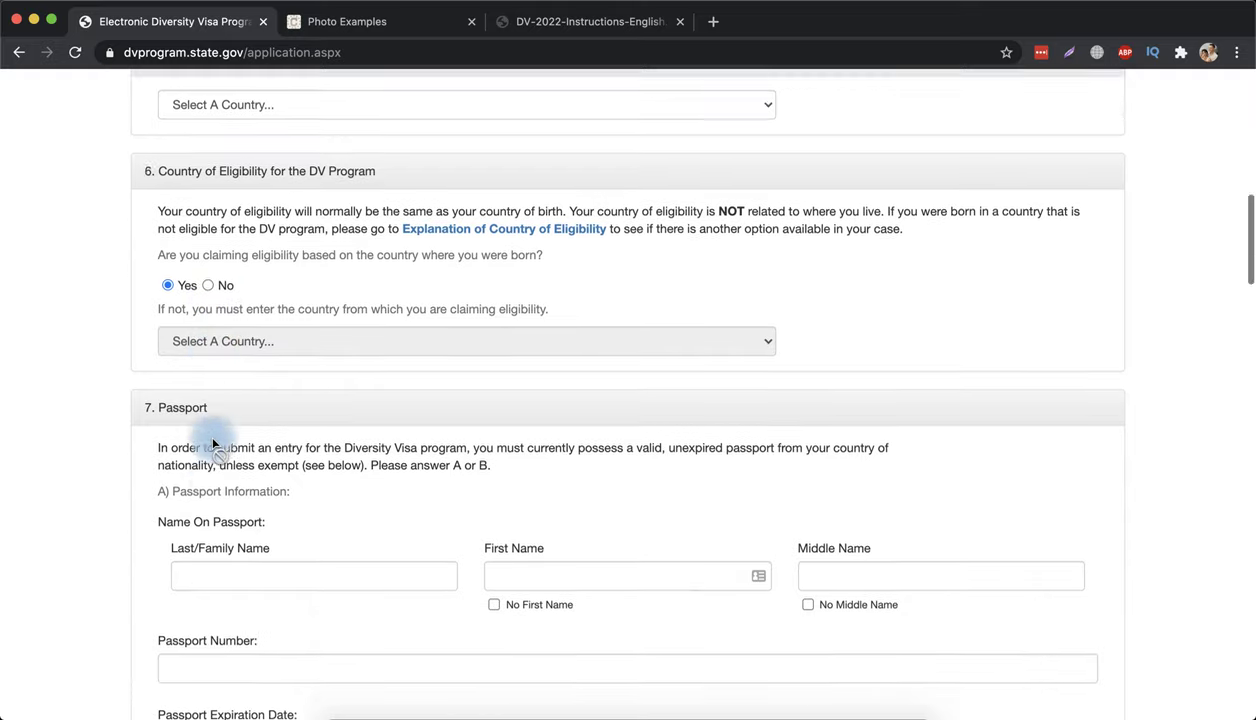
pyautogui.scroll(-1, 213, 444)
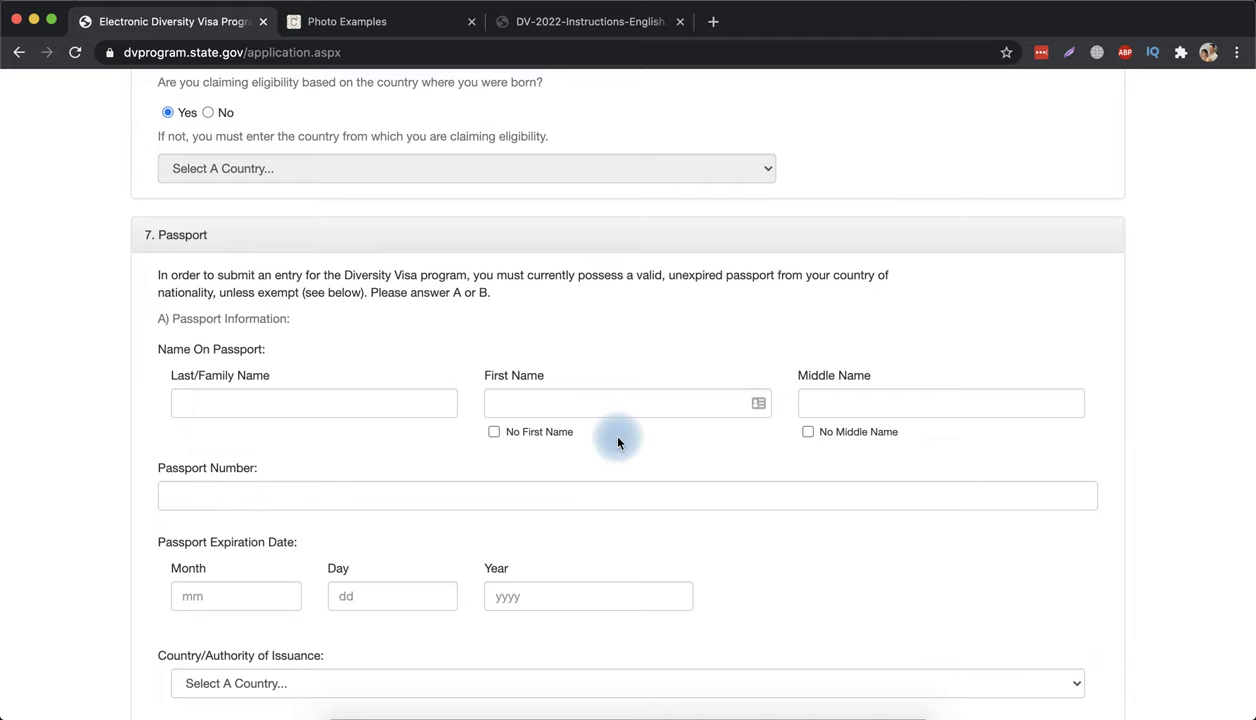
pyautogui.scroll(-2, 618, 443)
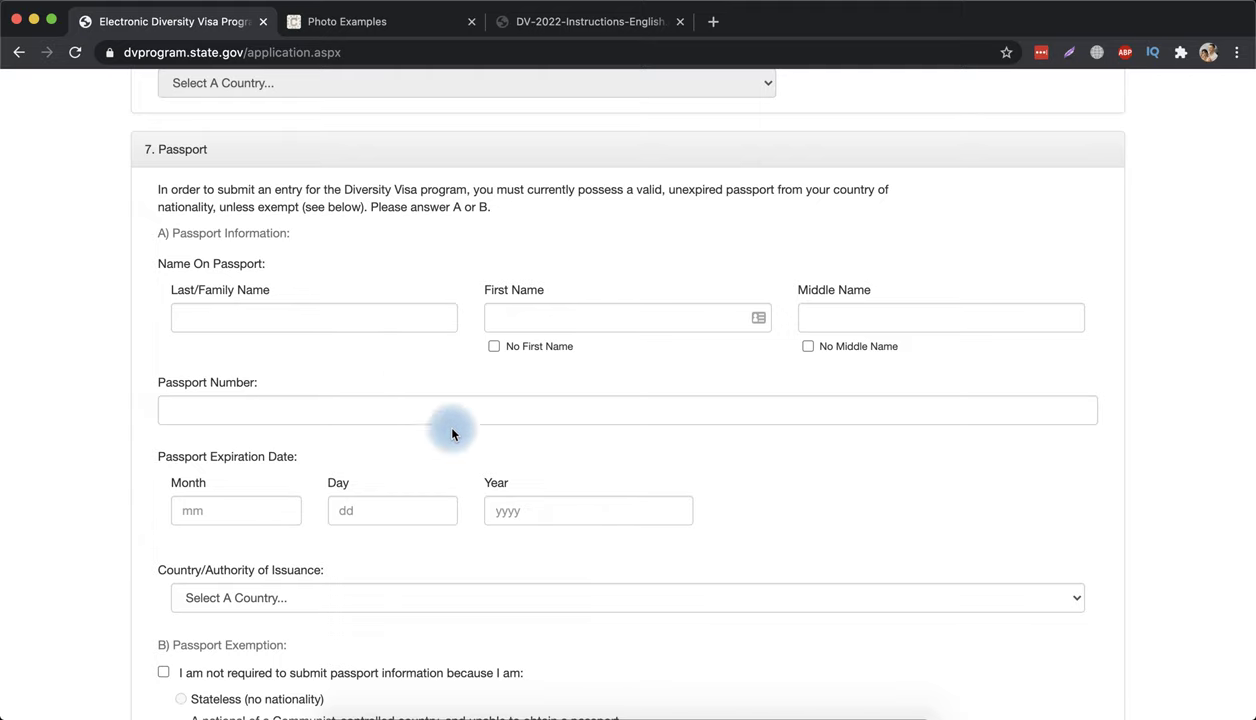
pyautogui.scroll(-3, 374, 472)
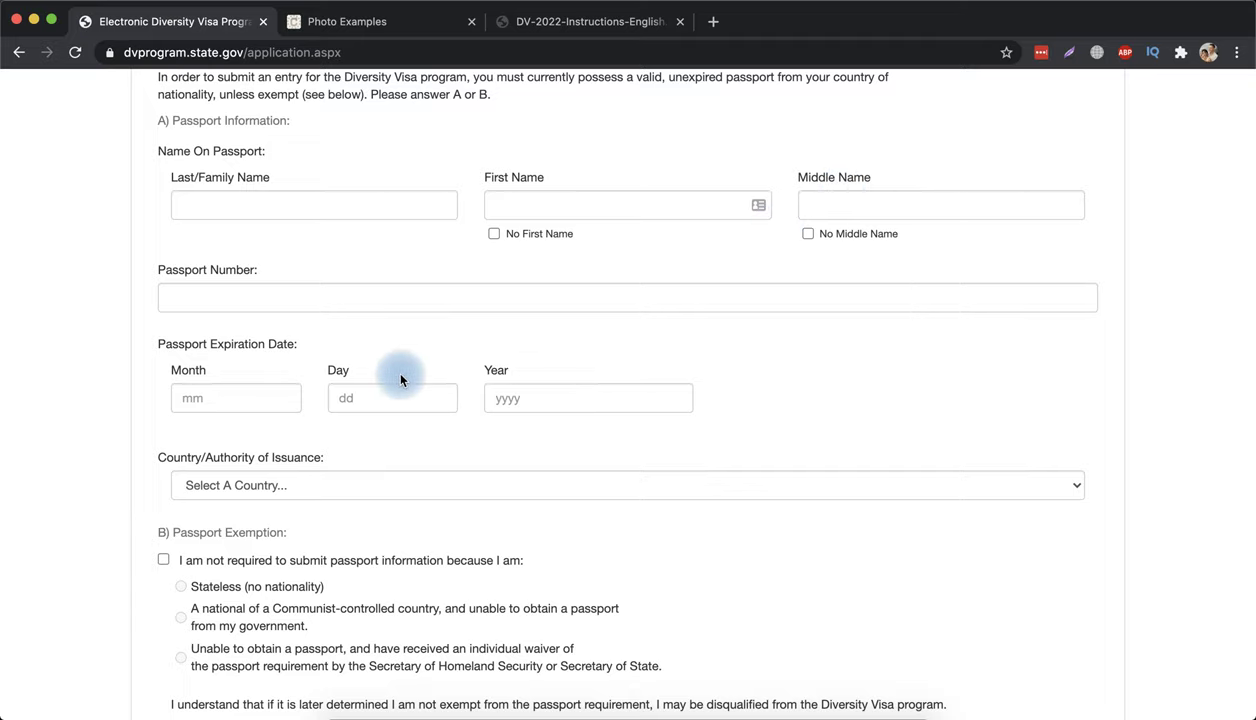
pyautogui.scroll(-2, 400, 378)
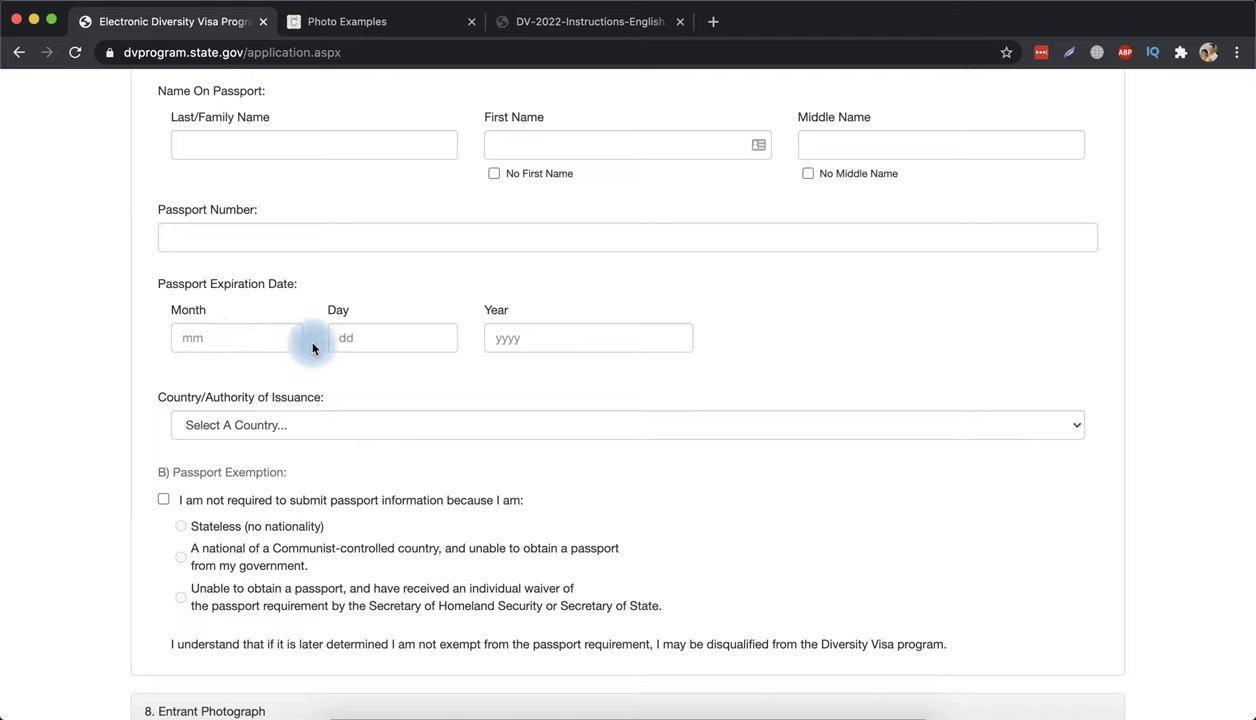
pyautogui.scroll(-2, 359, 415)
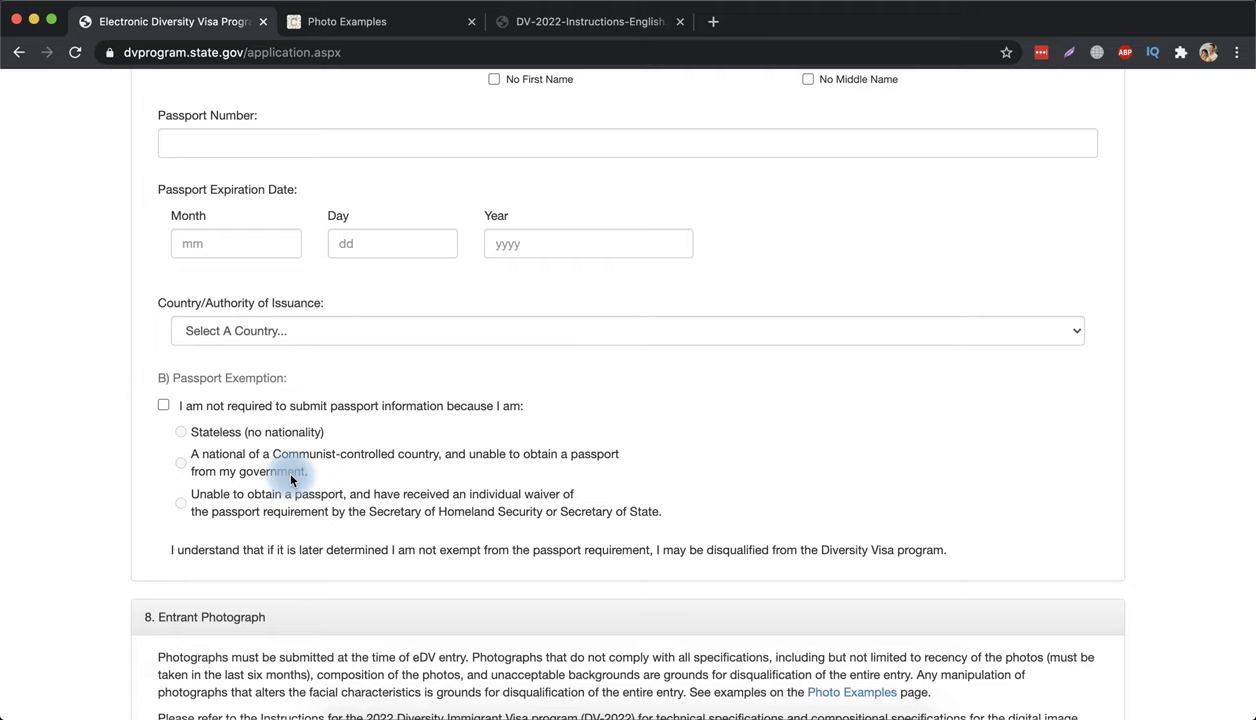
pyautogui.scroll(-2, 291, 480)
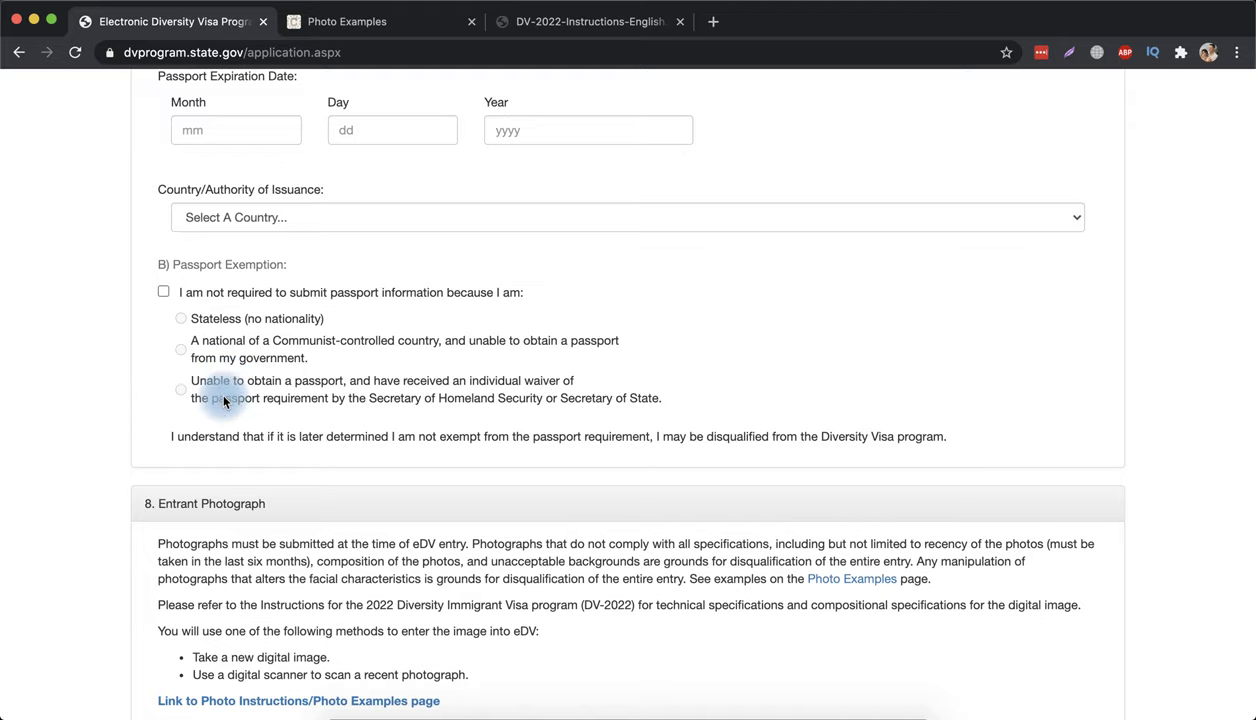
# Translate the entry form into Russian and read the passport exemption, entrant photograph and mailing address sections
pyautogui.rightClick(318, 245)
pyautogui.click(418, 403)
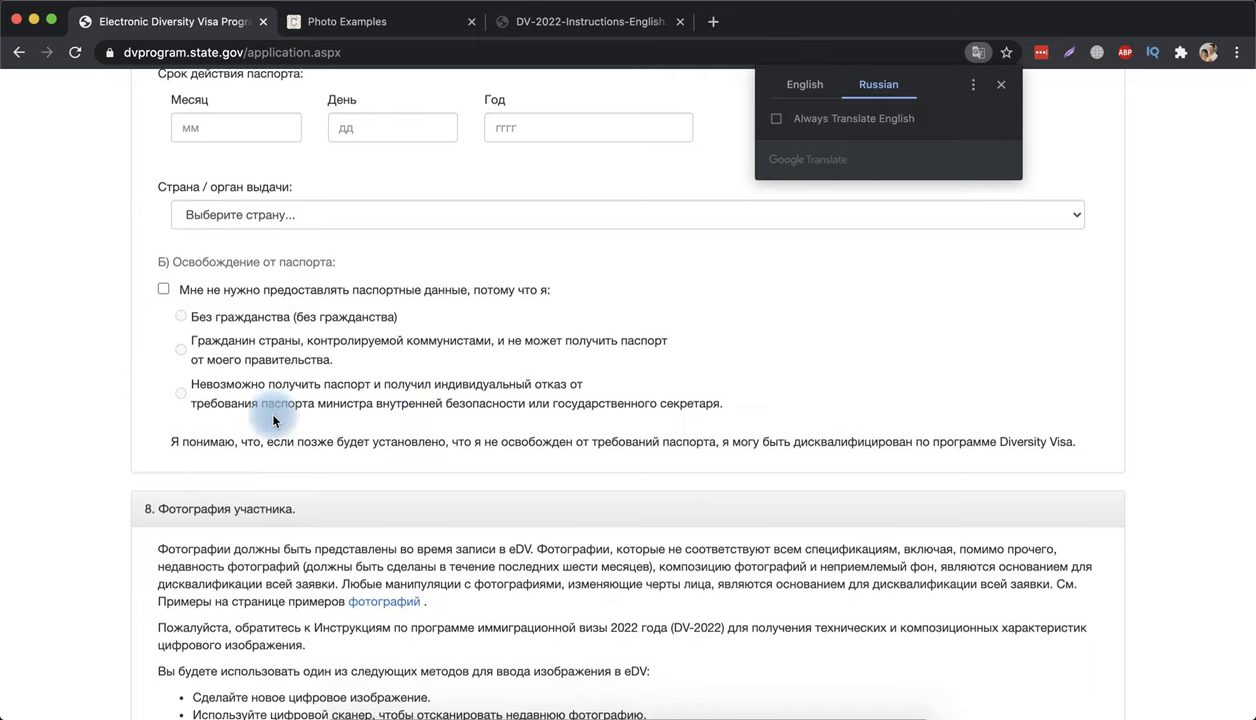
pyautogui.scroll(-5, 273, 418)
pyautogui.scroll(-2, 273, 415)
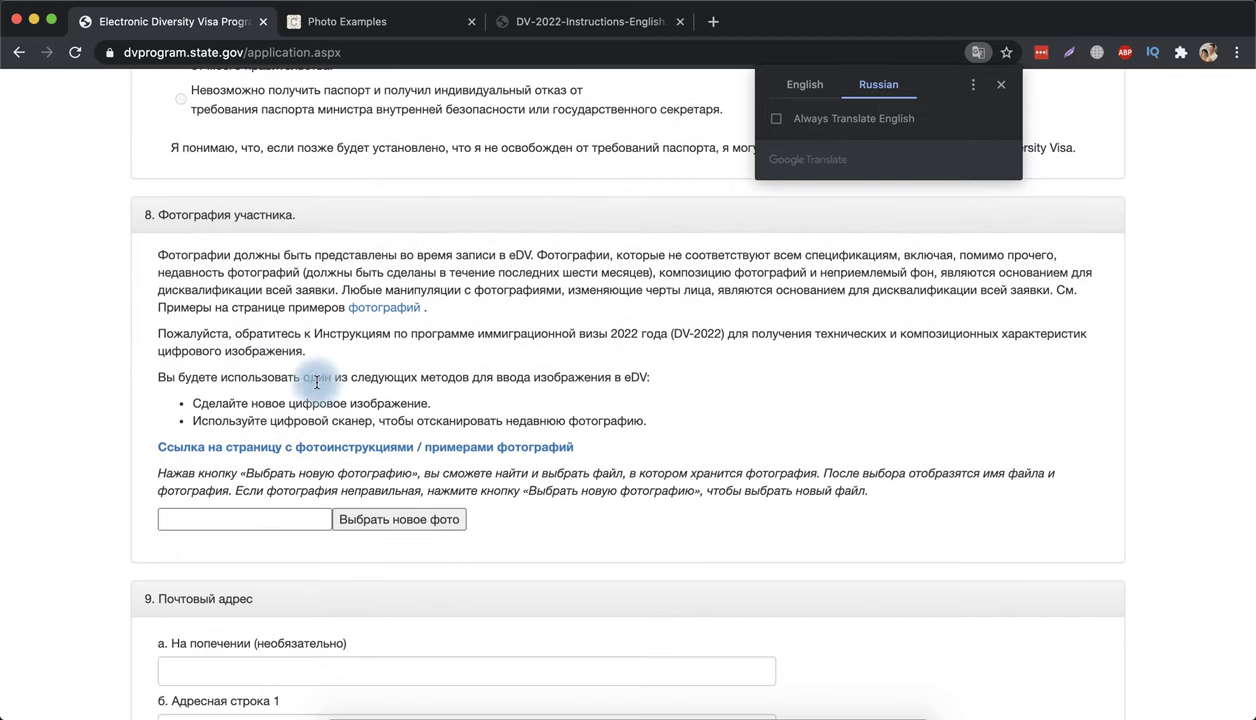
pyautogui.scroll(-6, 302, 486)
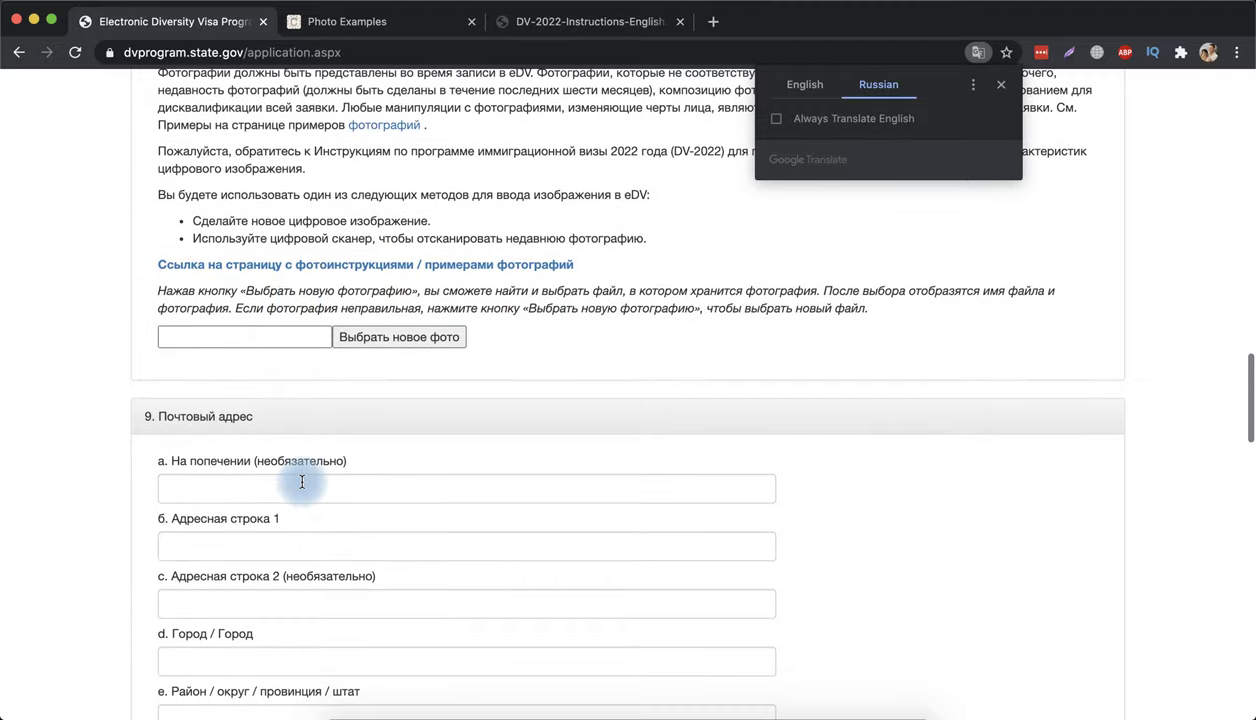
pyautogui.scroll(-2, 302, 482)
pyautogui.scroll(-2, 300, 482)
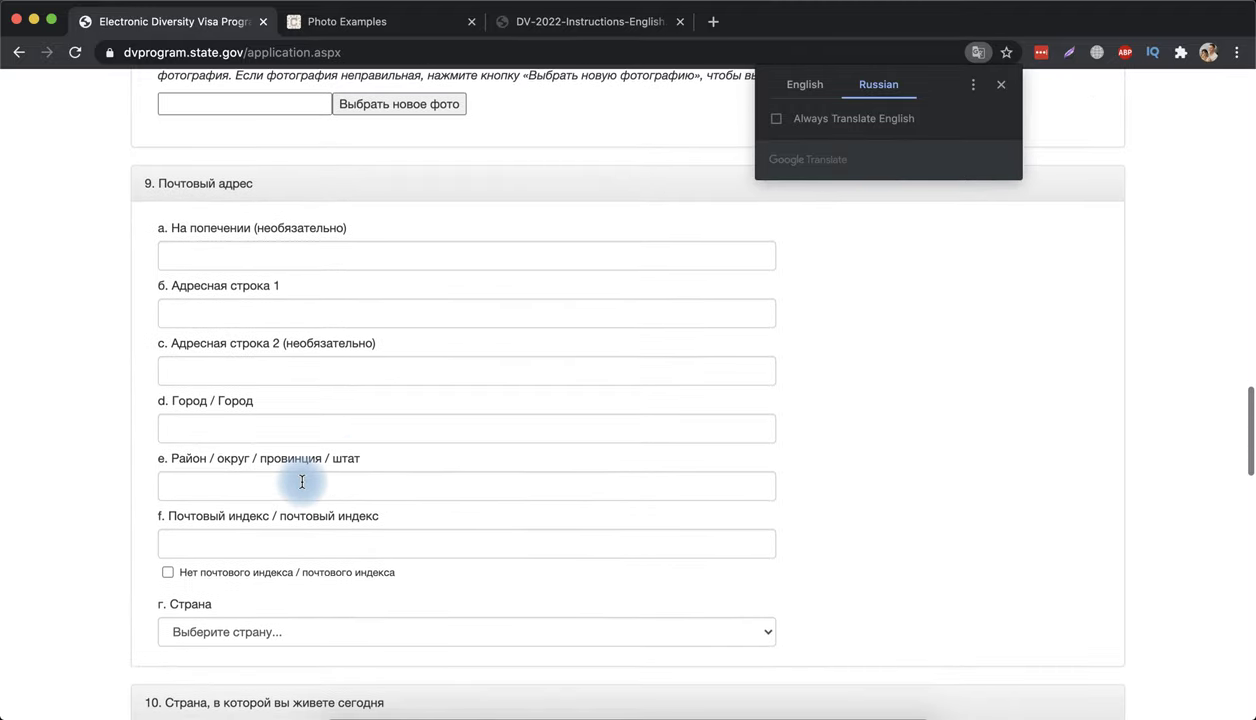
# Switch the form back to English and examine the mailing address, country of residence, phone number, e-mail and education sections
pyautogui.click(802, 84)
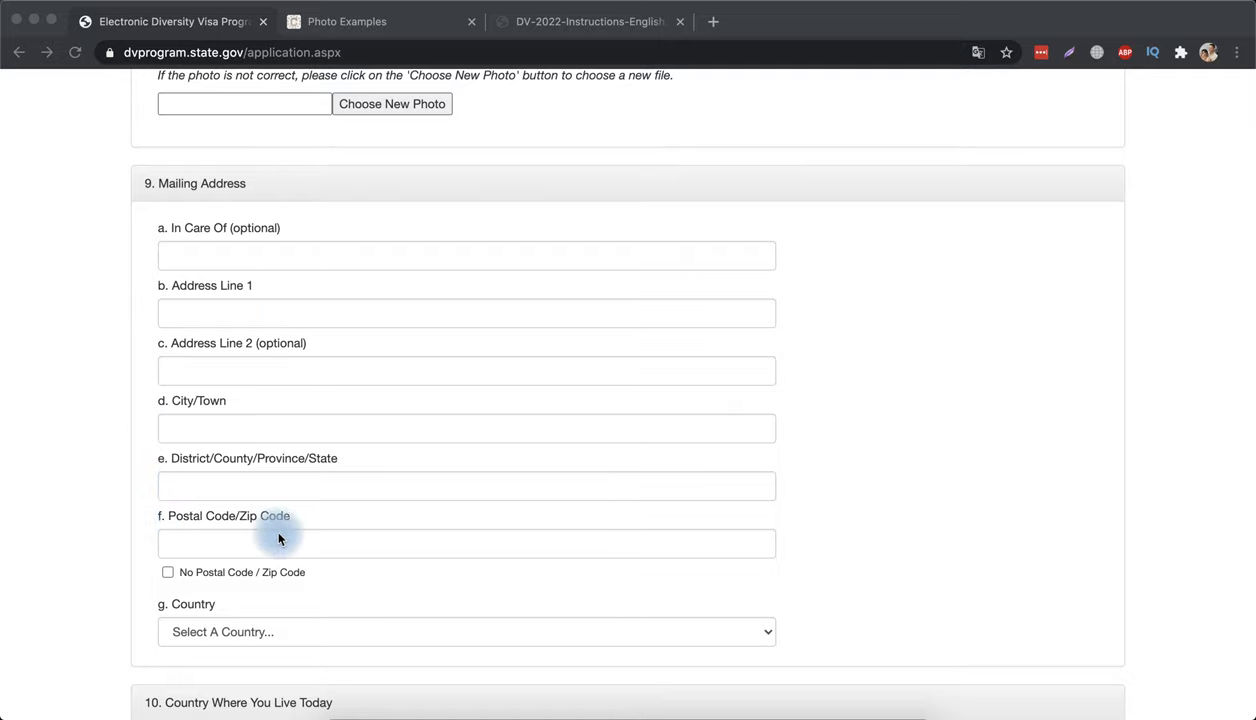
pyautogui.scroll(-4, 280, 535)
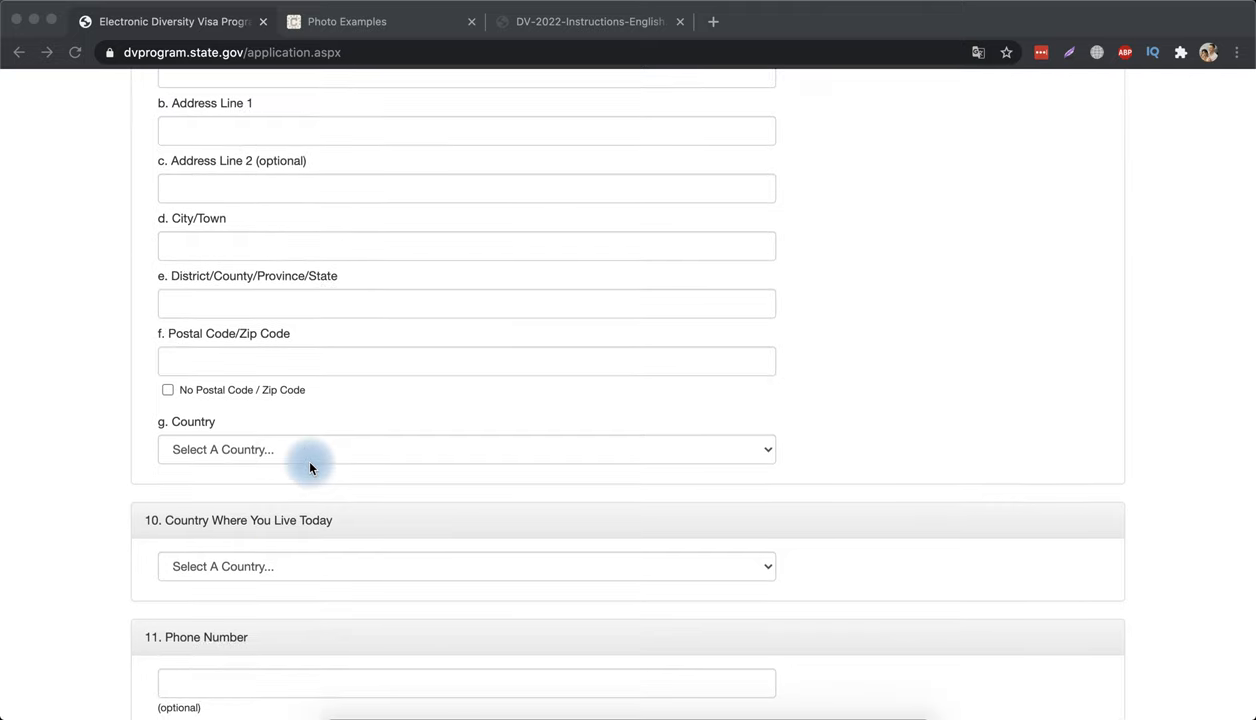
pyautogui.scroll(-3, 309, 467)
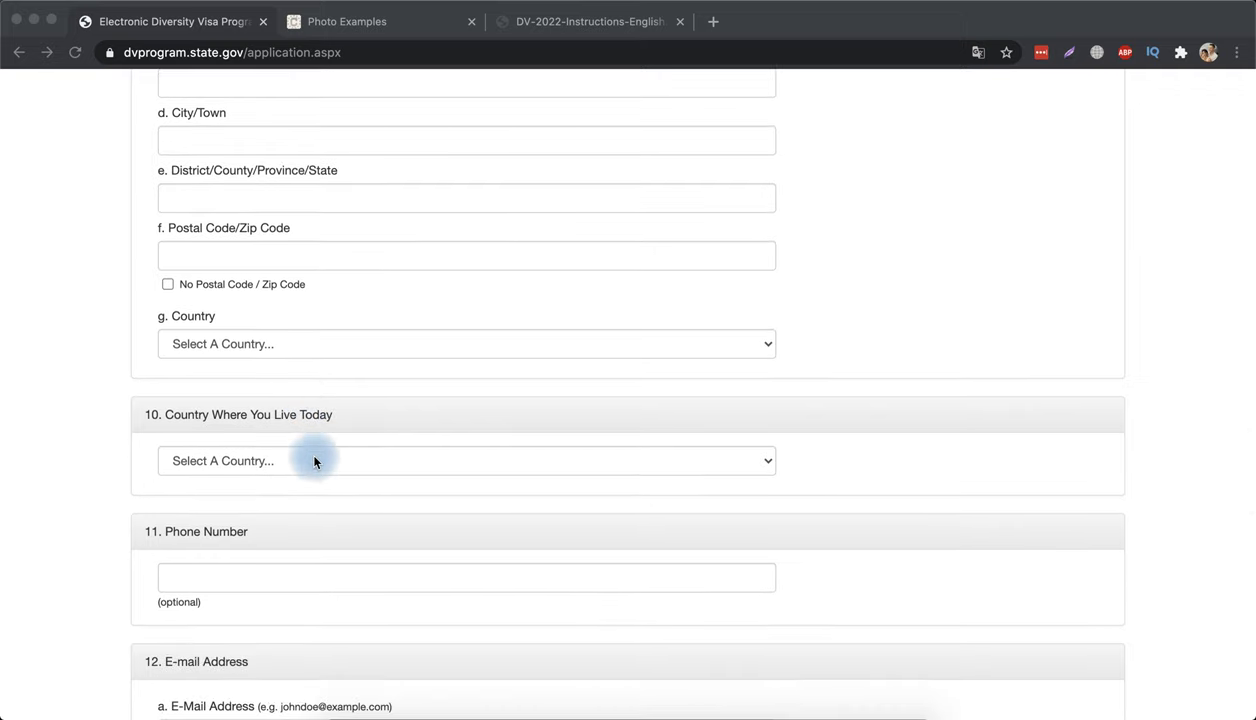
pyautogui.scroll(-4, 155, 457)
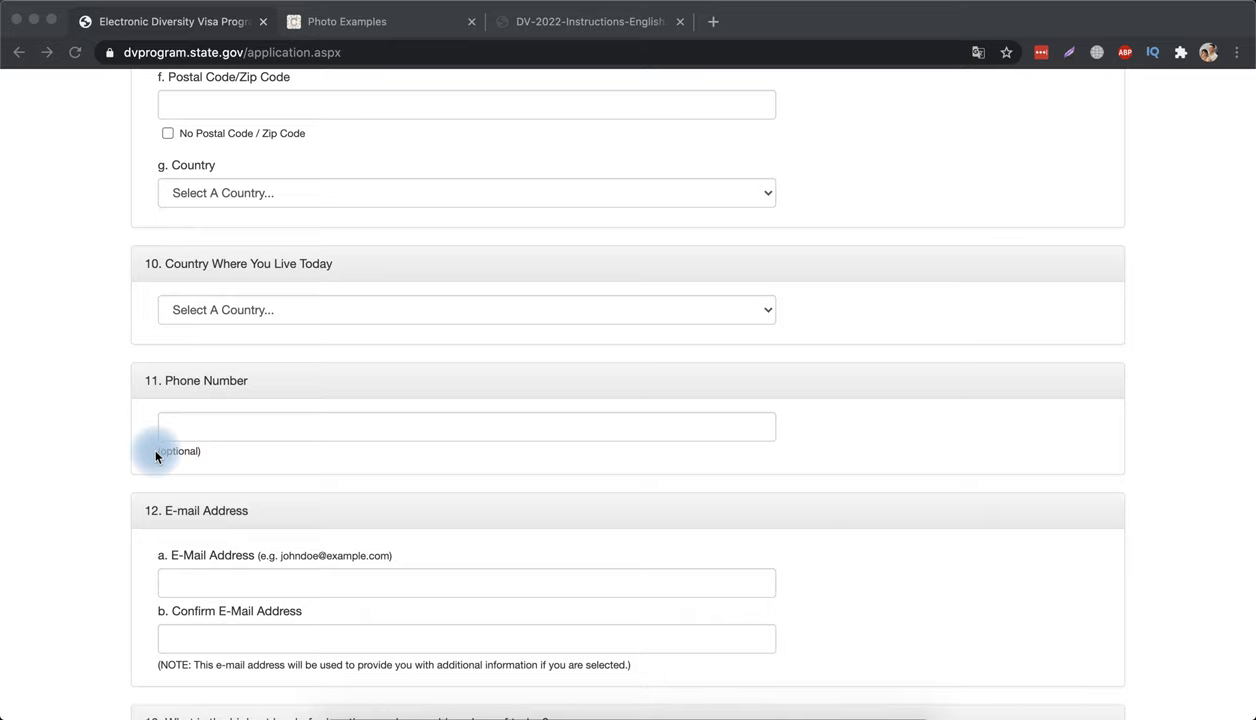
pyautogui.scroll(-1, 155, 457)
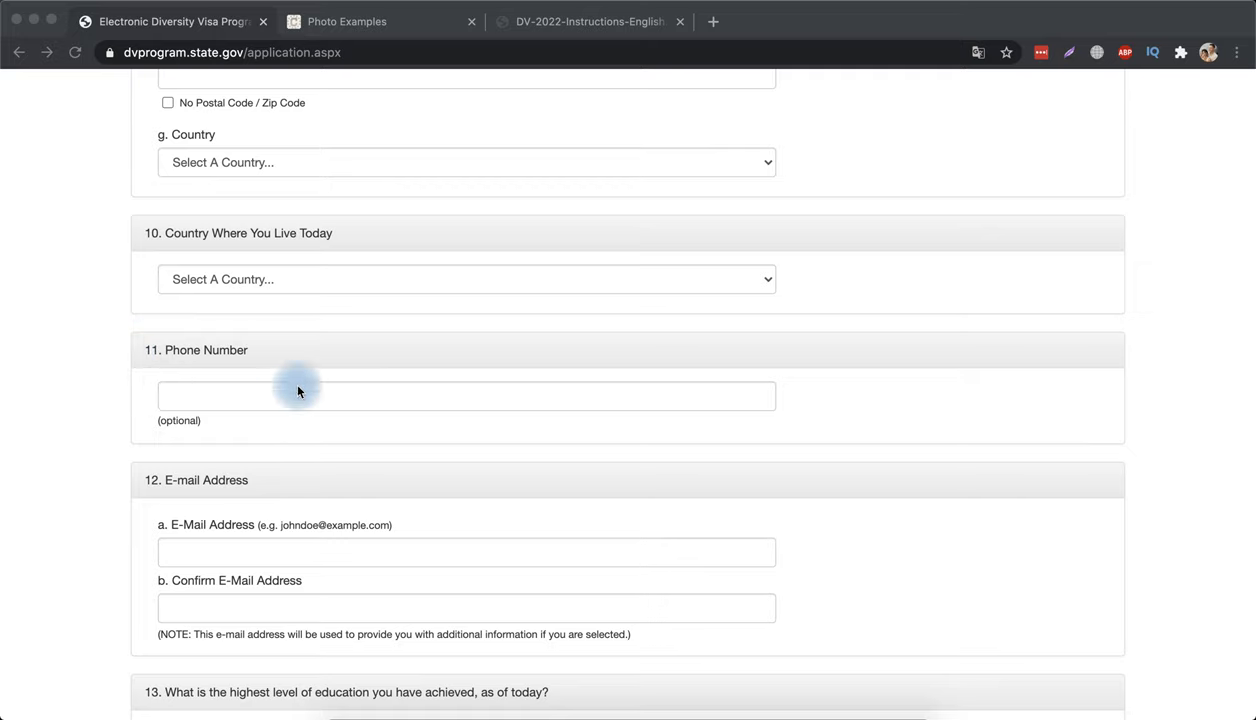
pyautogui.scroll(-4, 154, 380)
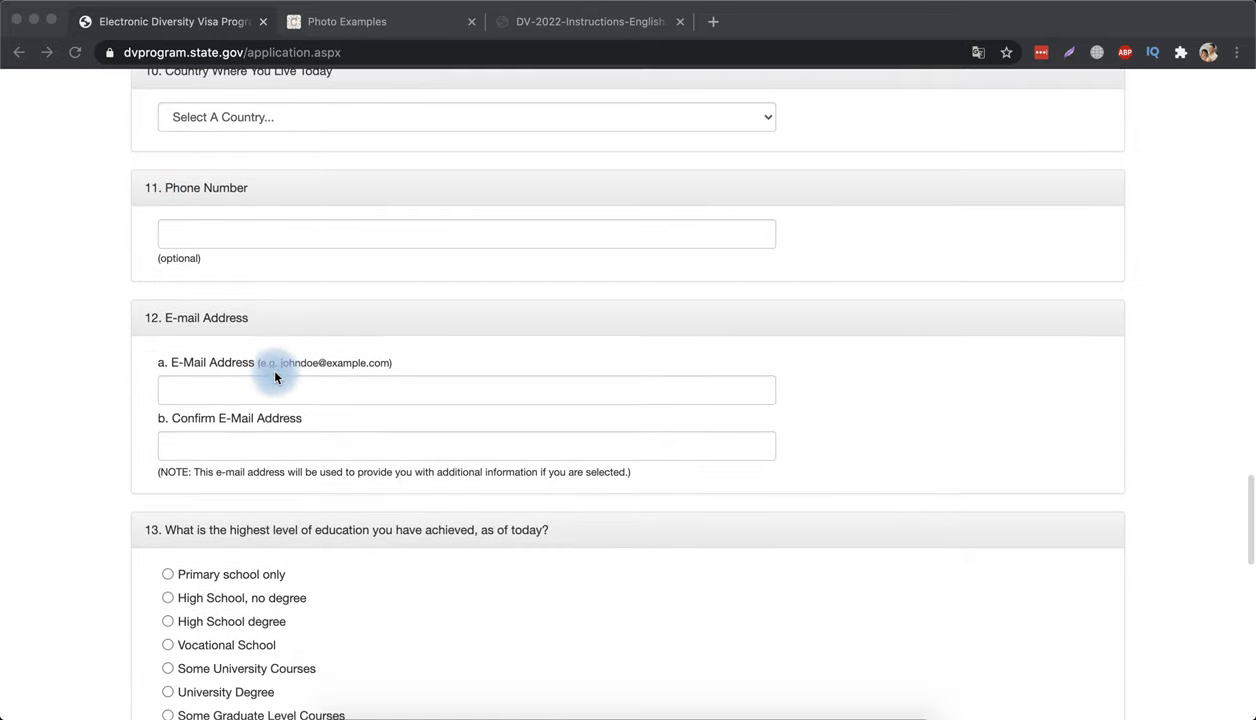
pyautogui.scroll(-3, 246, 450)
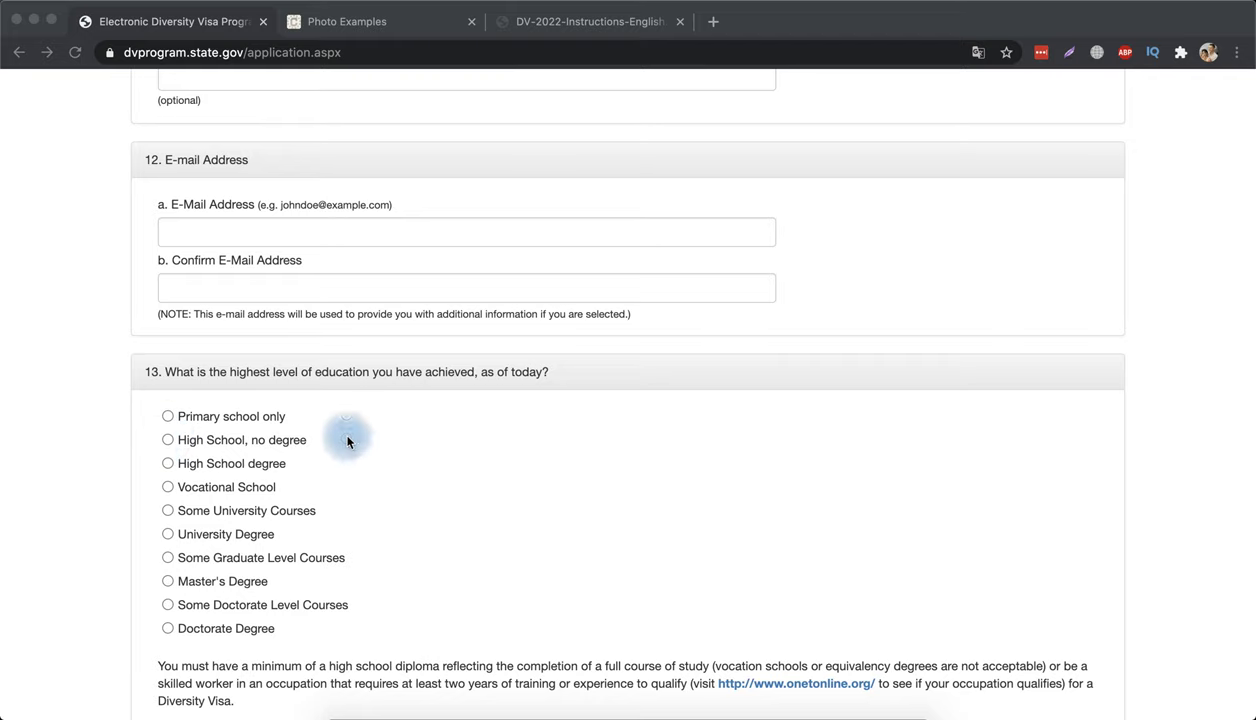
pyautogui.scroll(-2, 284, 471)
pyautogui.scroll(-3, 285, 472)
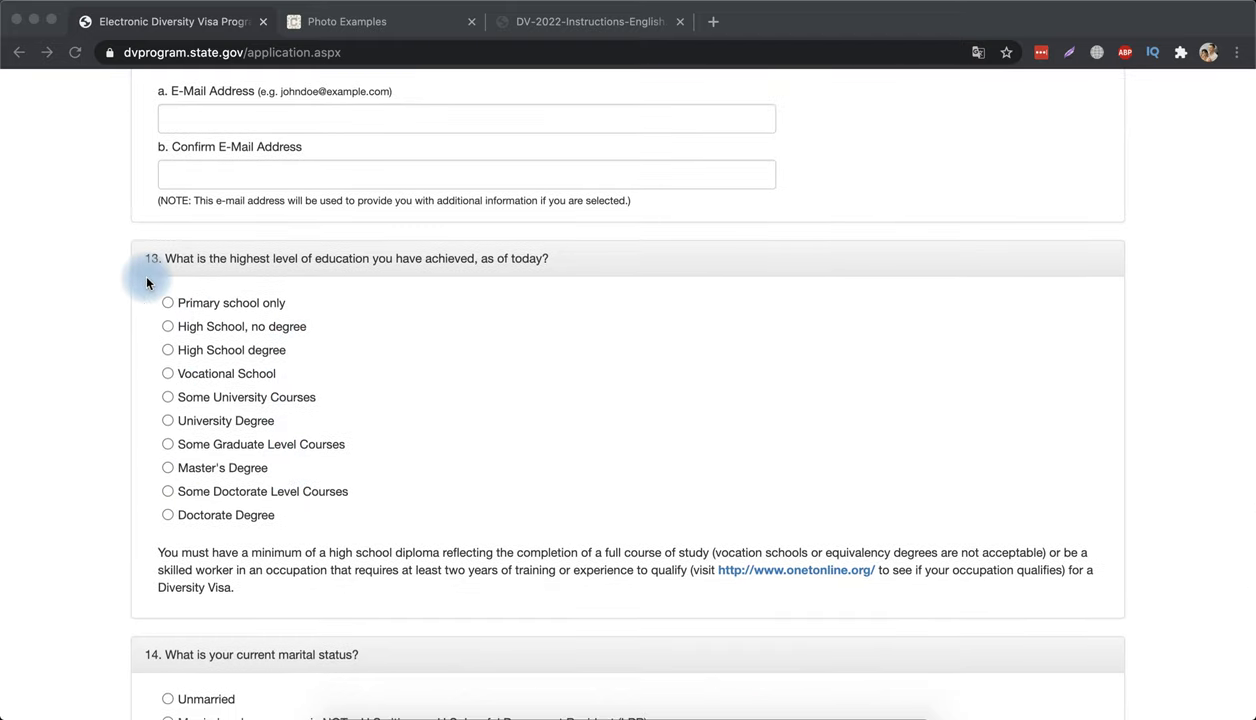
# Examine sections 13 to 15 of the entry form, covering education level, marital status and number of children
pyautogui.scroll(-10, 192, 450)
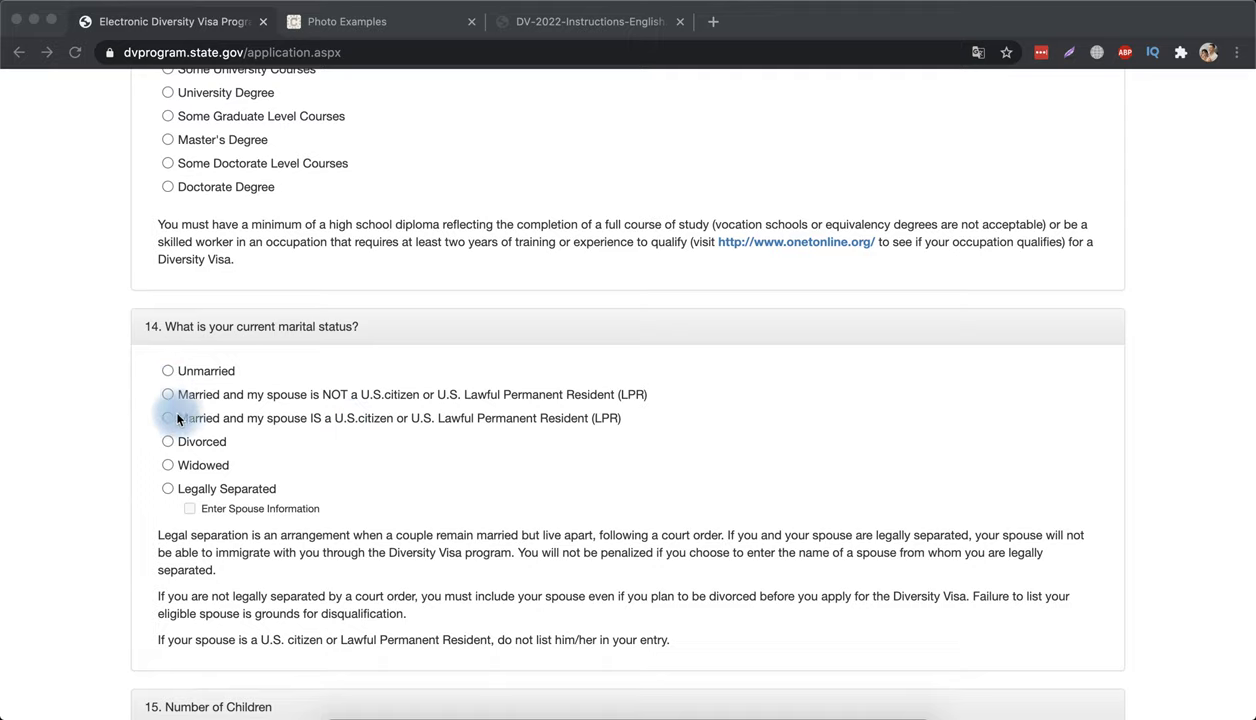
pyautogui.scroll(-3, 185, 430)
pyautogui.scroll(-3, 185, 432)
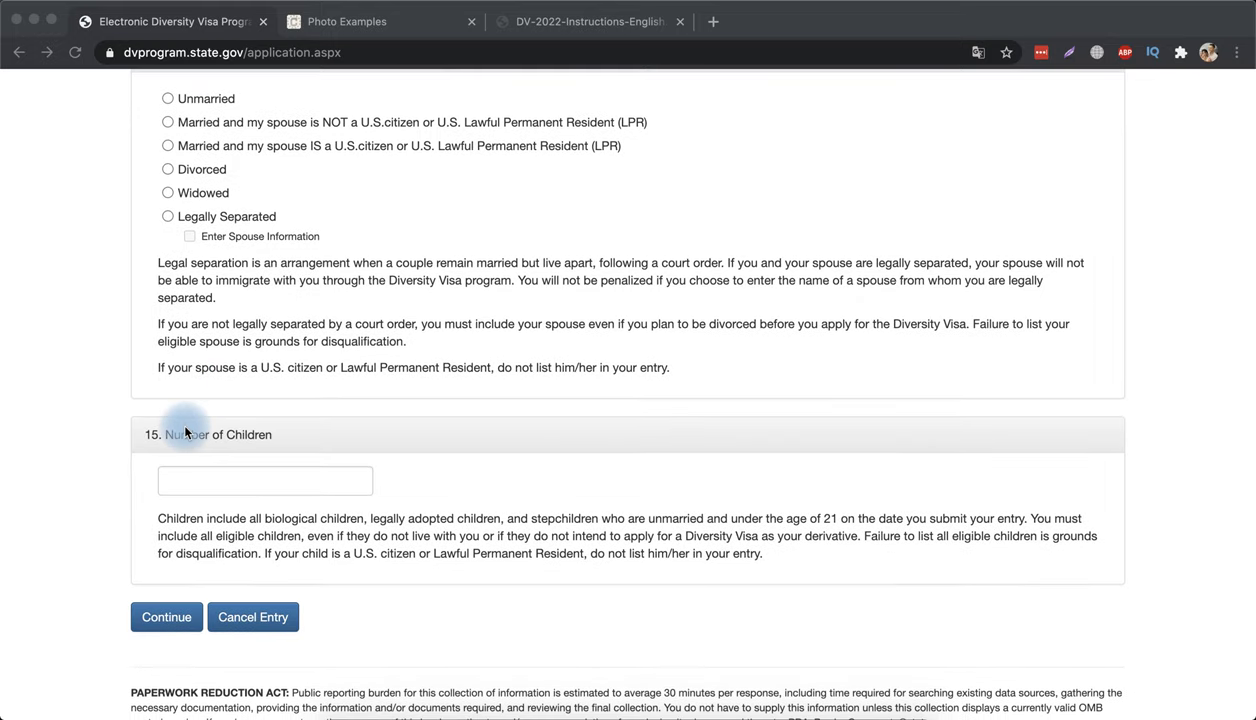
pyautogui.scroll(-1, 185, 432)
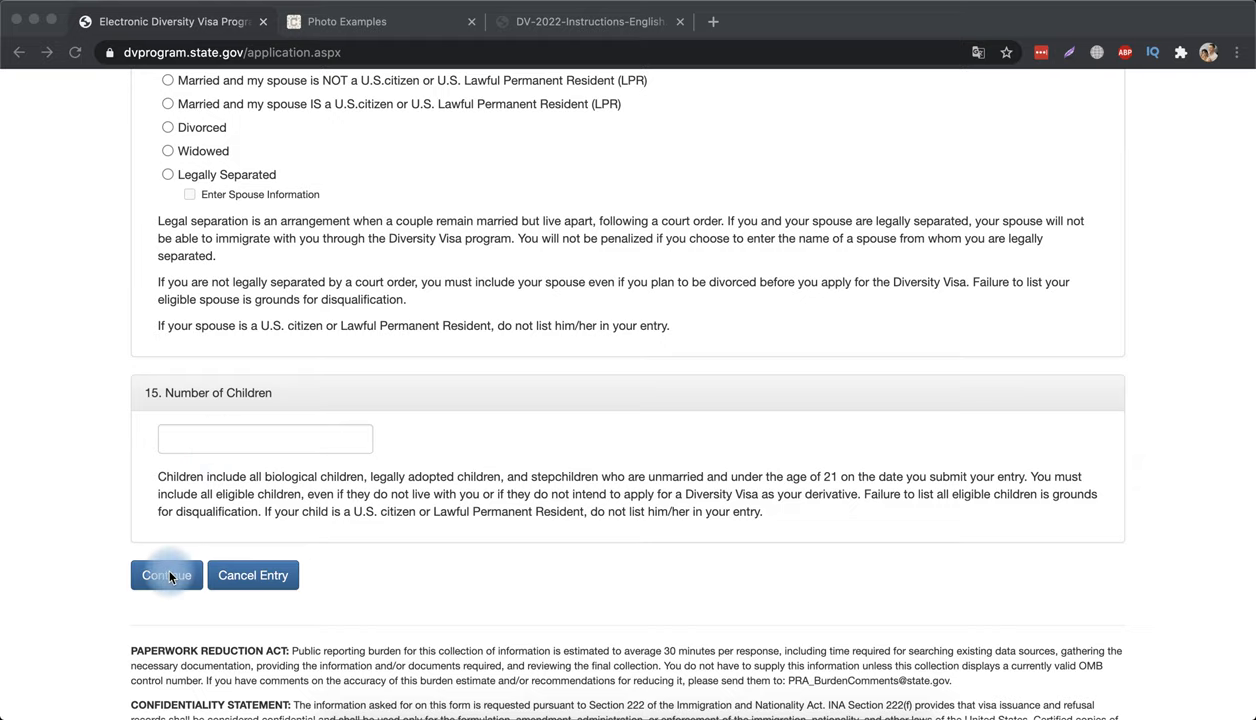
pyautogui.scroll(-1, 170, 577)
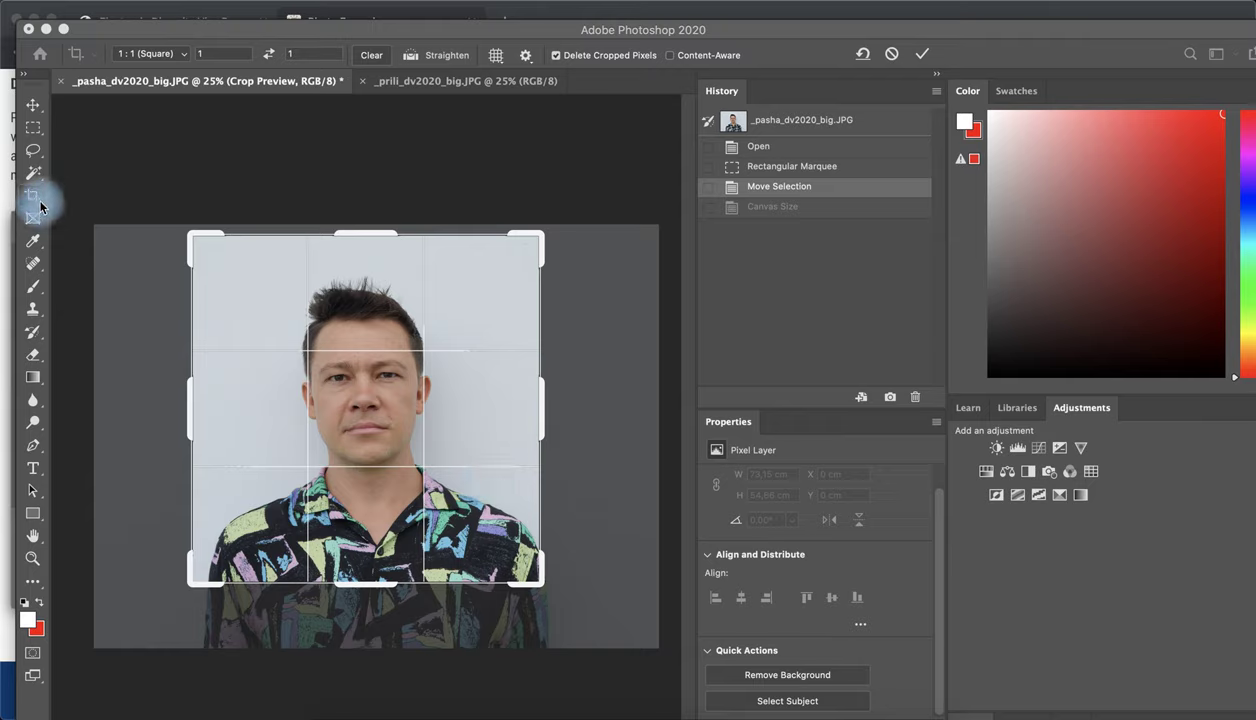
# Switch to Photoshop and crop the man's portrait to a 1:1 square around his head and shoulders
pyautogui.click(183, 56)
pyautogui.click(183, 54)
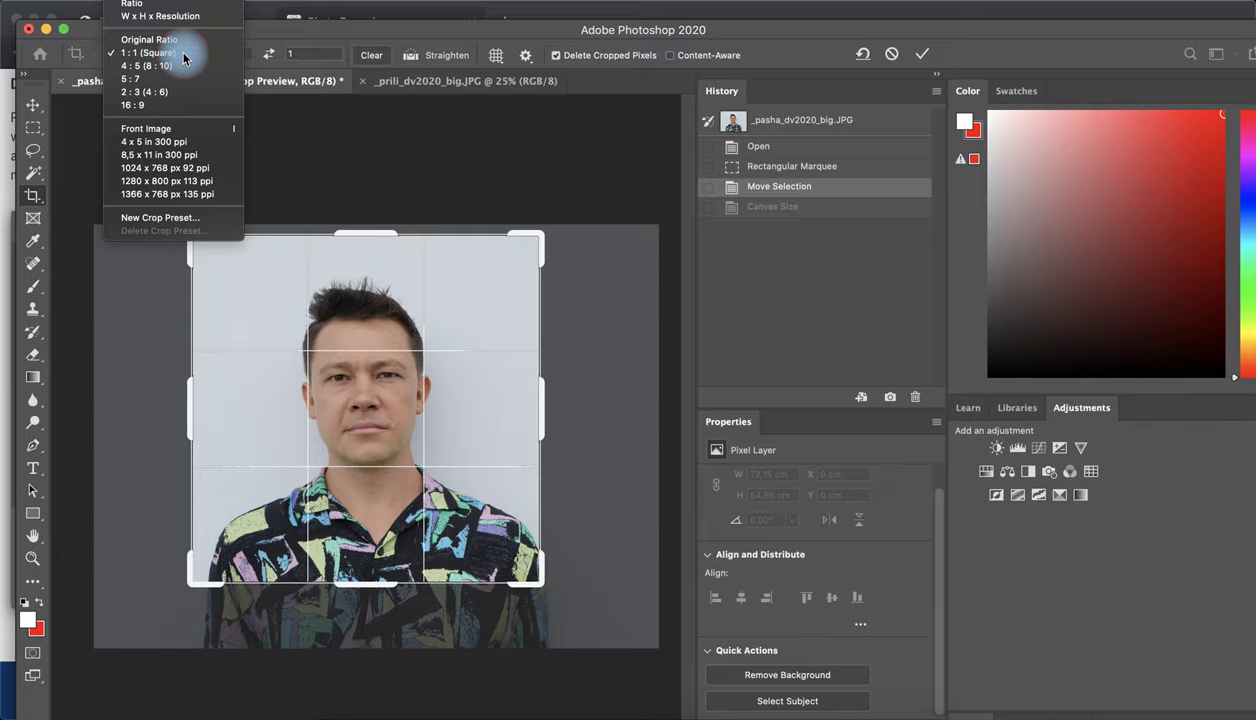
pyautogui.click(921, 55)
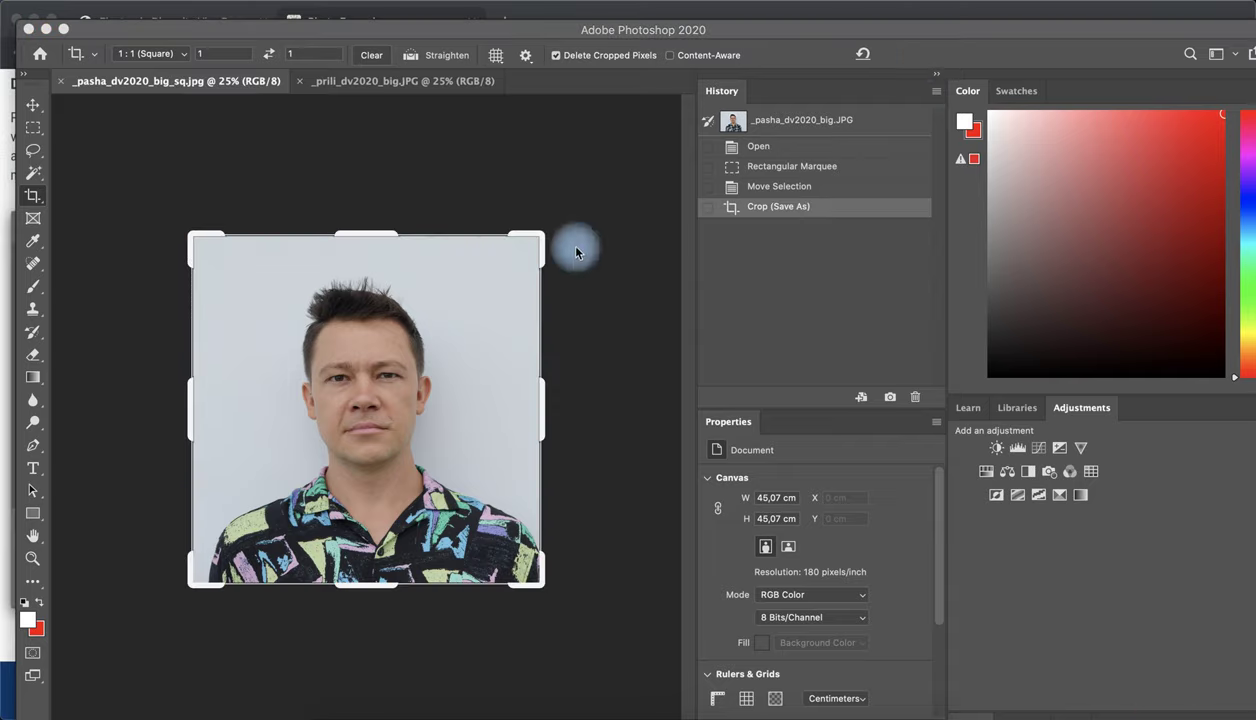
# Resize the square portrait of the man to a width of 600 pixels
pyautogui.click(336, 34)
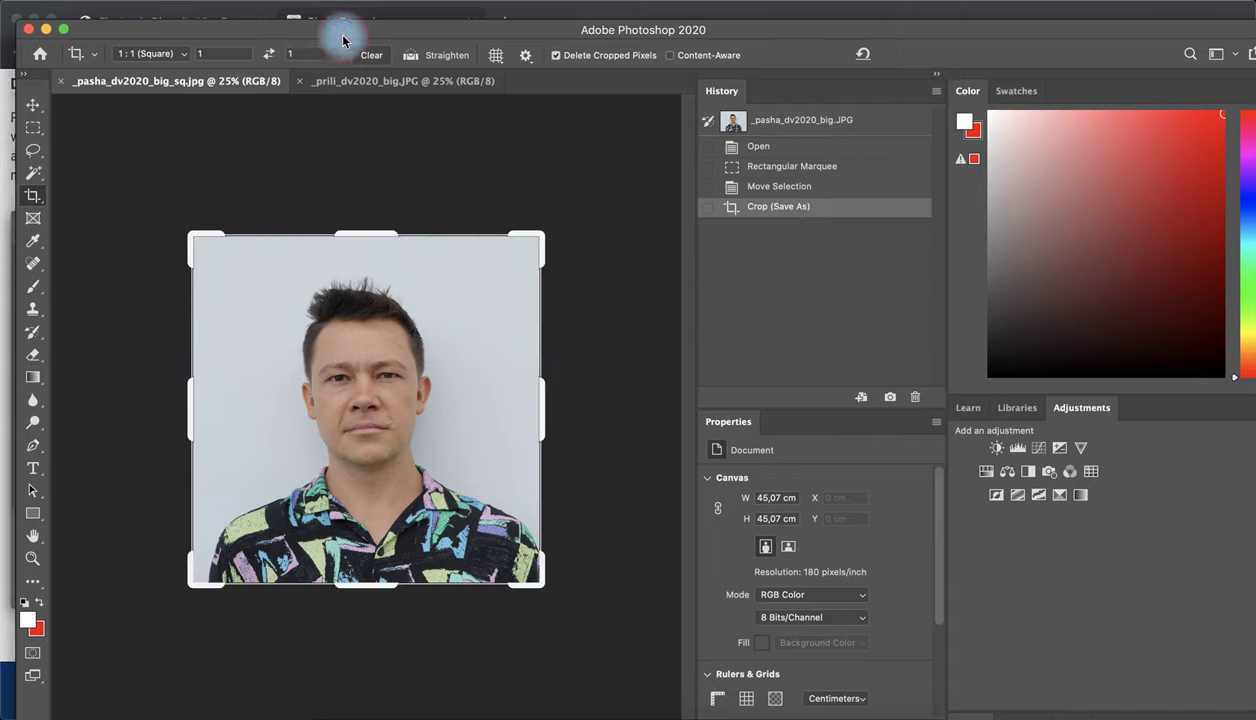
pyautogui.click(212, 1)
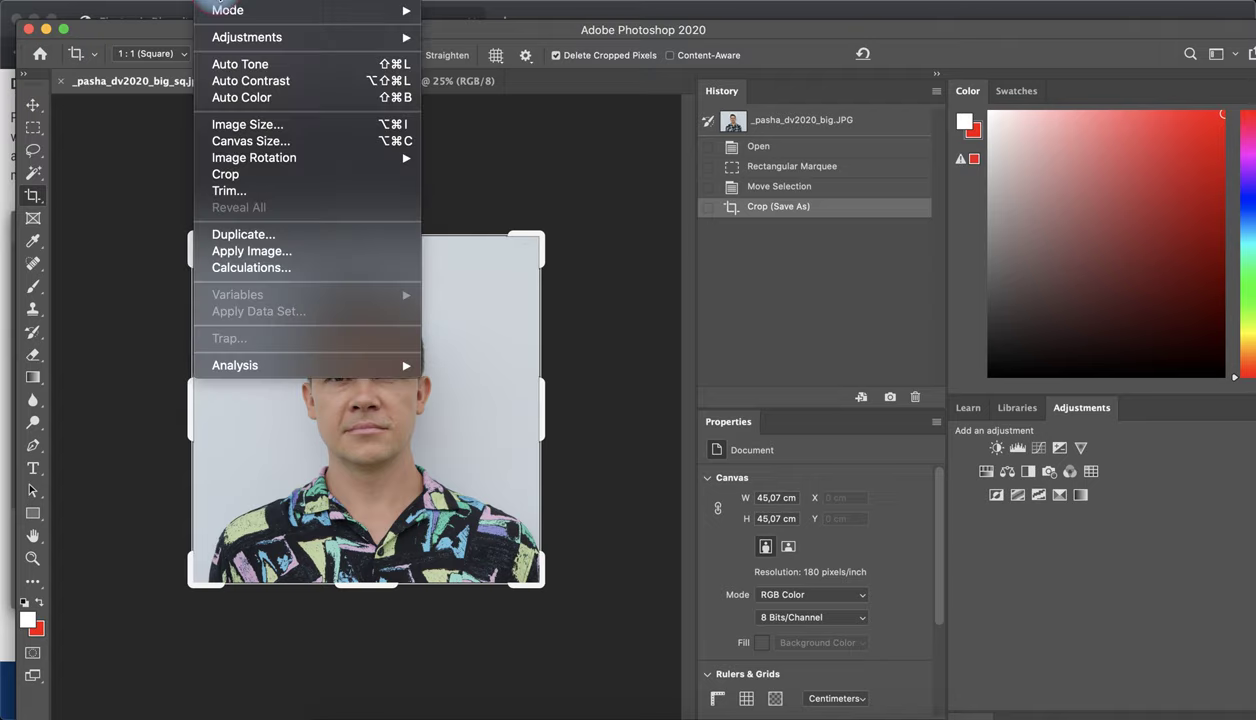
pyautogui.click(240, 125)
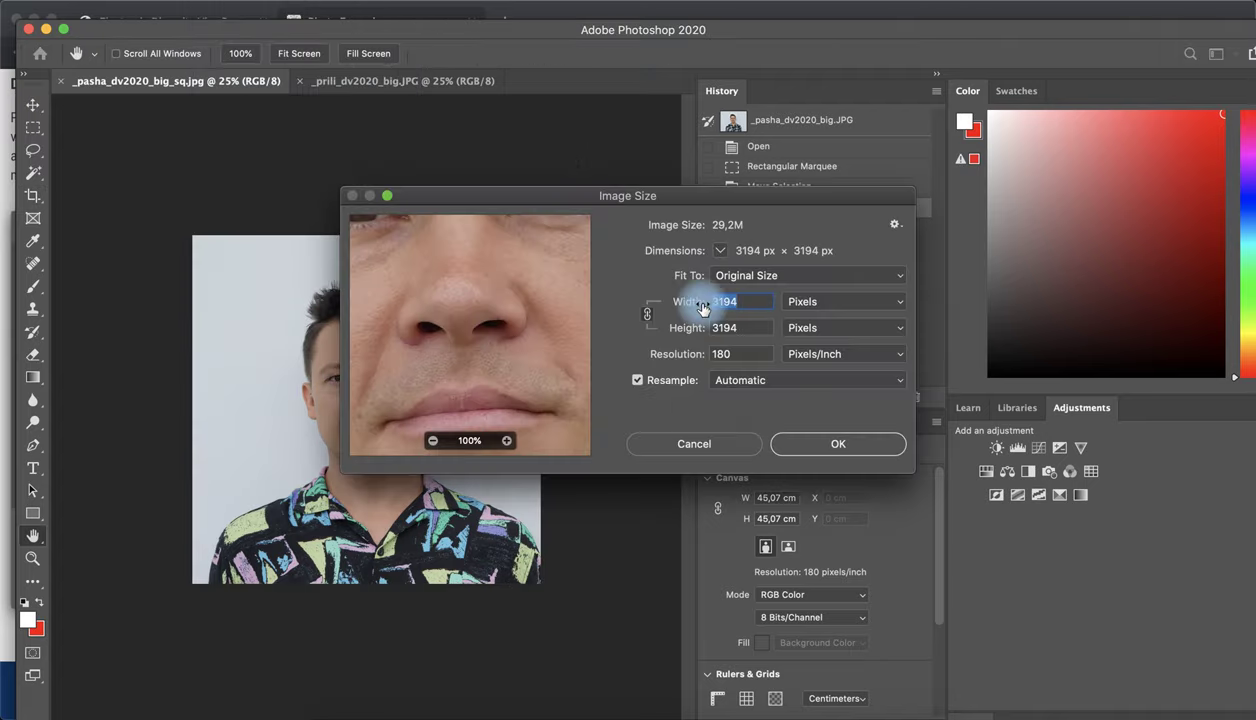
pyautogui.write('600')
pyautogui.click(836, 446)
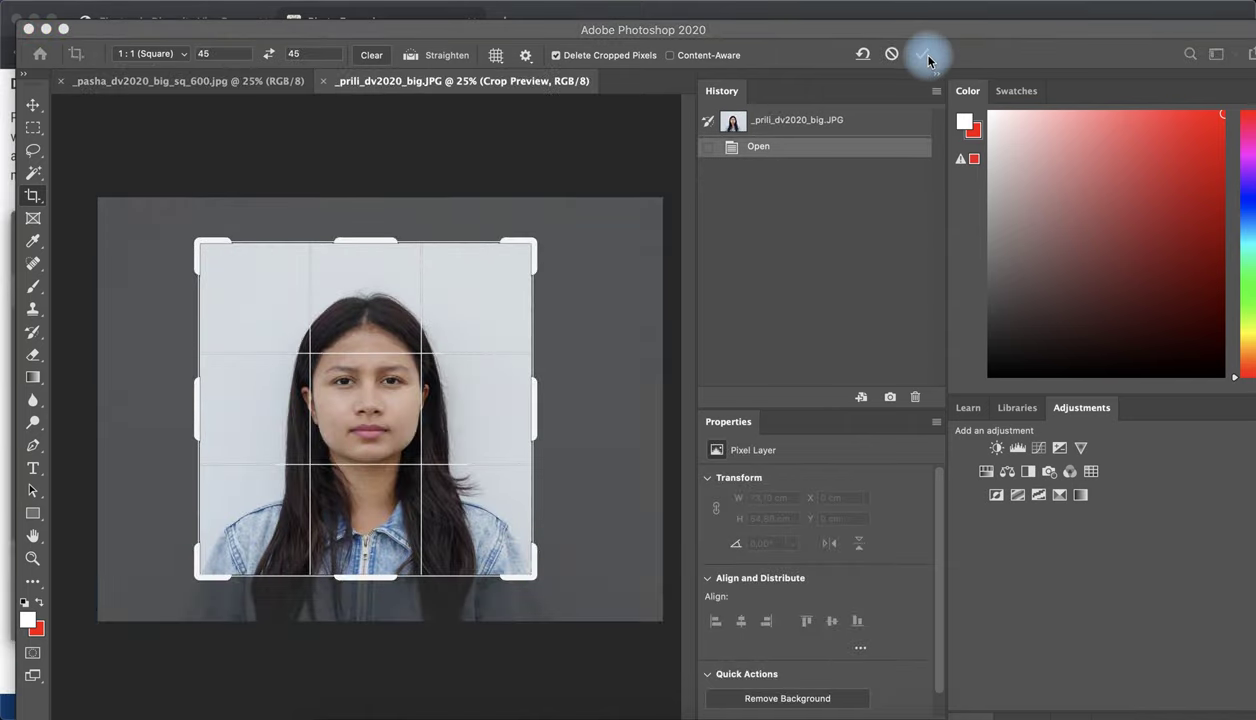
# Apply the 1:1 square crop to the woman's portrait and switch back to the entry form in Chrome
pyautogui.click(924, 55)
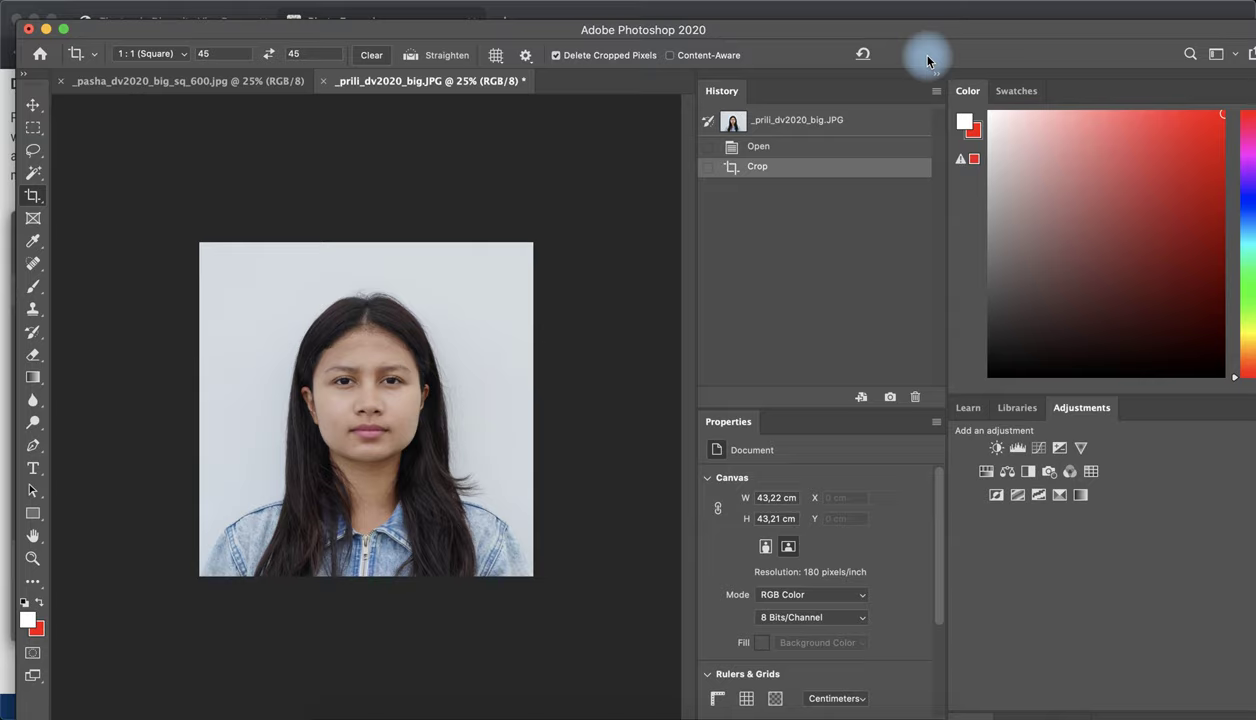
pyautogui.press('super+Tab')
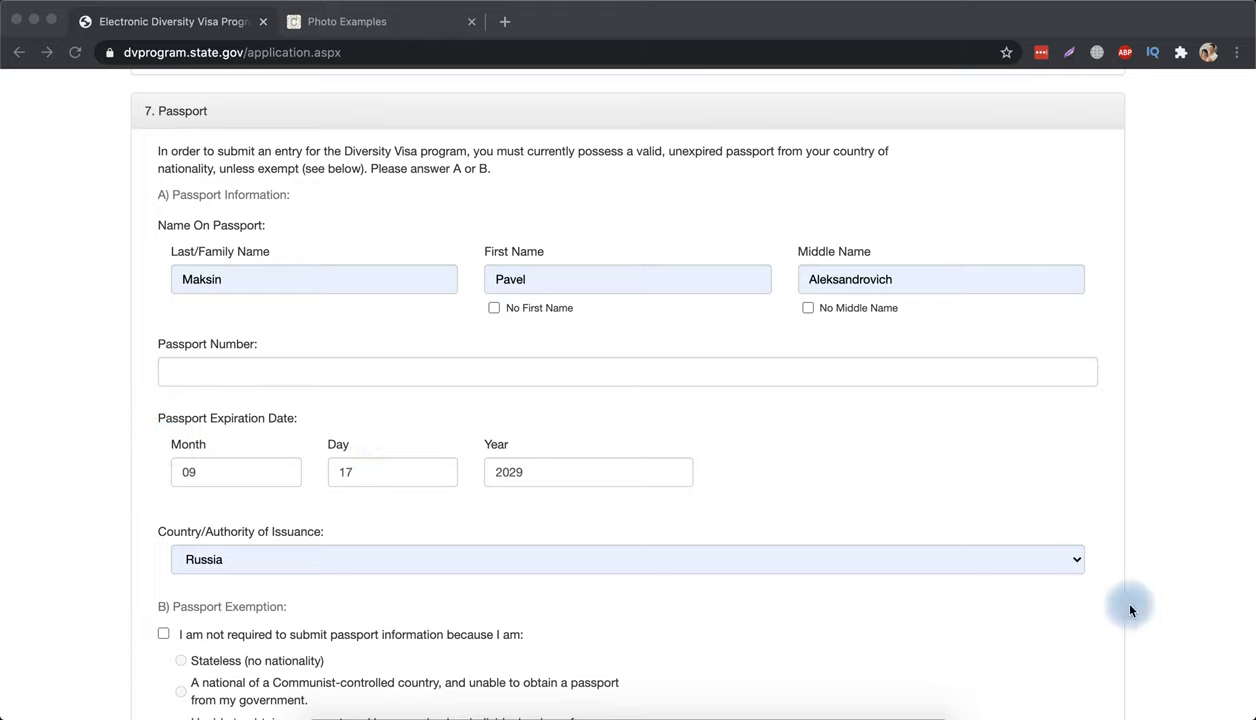
# Review the passport section and the Part Two spouse sections covering name, birth date, gender, birth city and birth country
pyautogui.scroll(-10, 1160, 708)
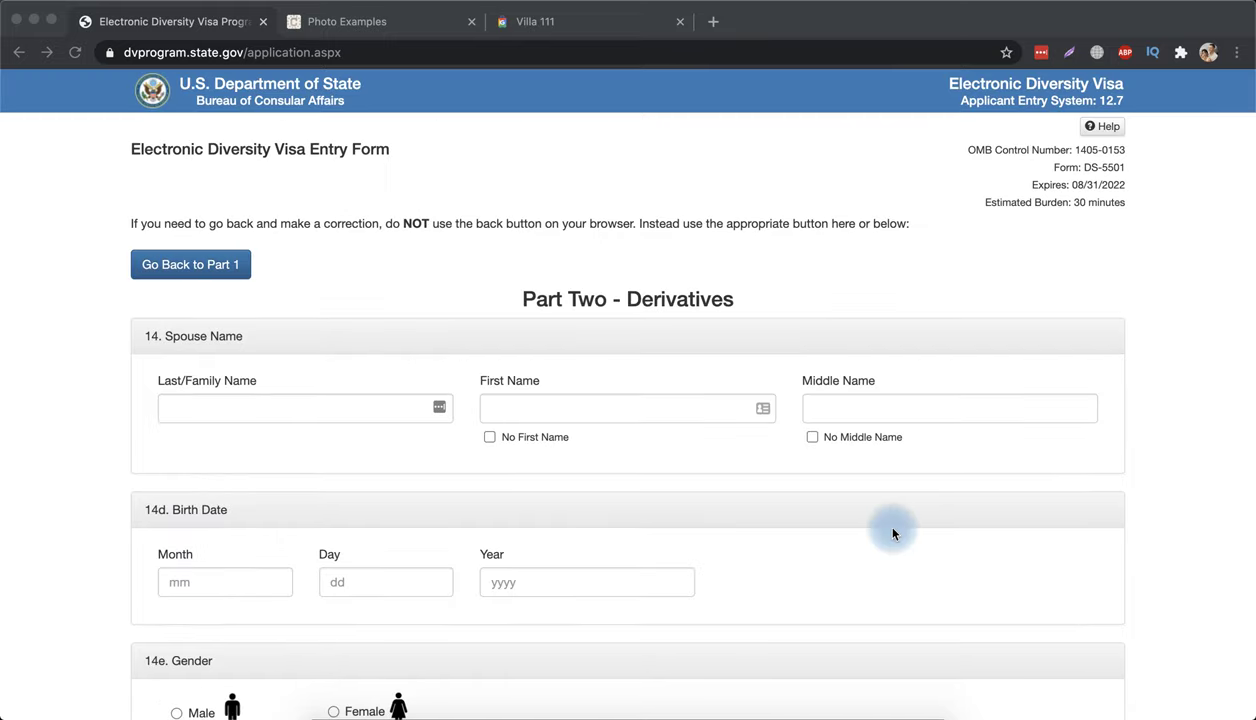
pyautogui.scroll(-2, 893, 533)
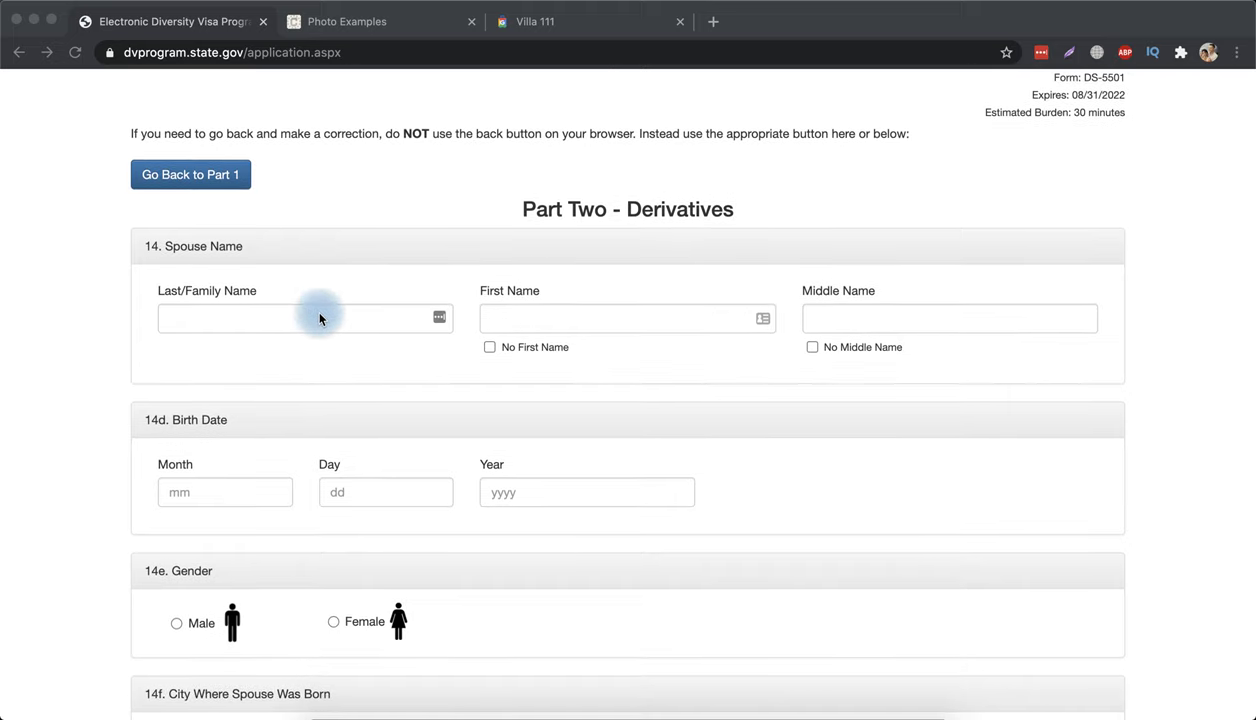
pyautogui.scroll(-4, 345, 379)
pyautogui.scroll(-4, 345, 379)
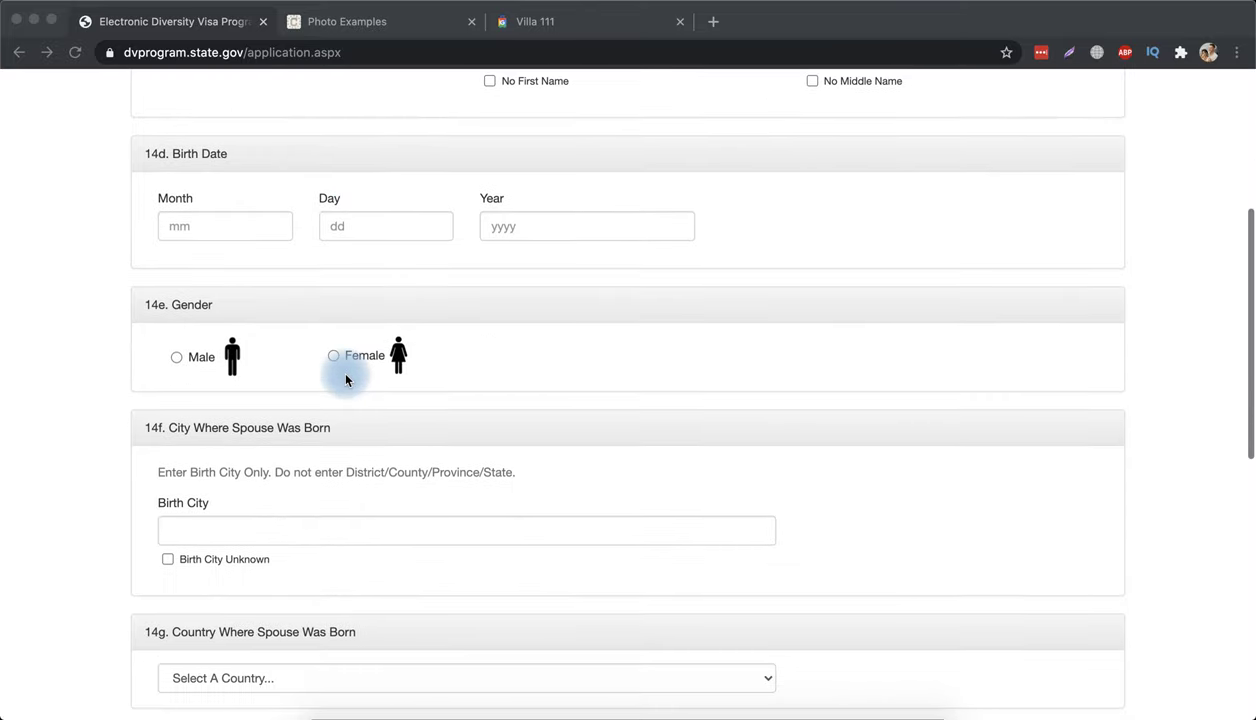
pyautogui.scroll(-5, 345, 379)
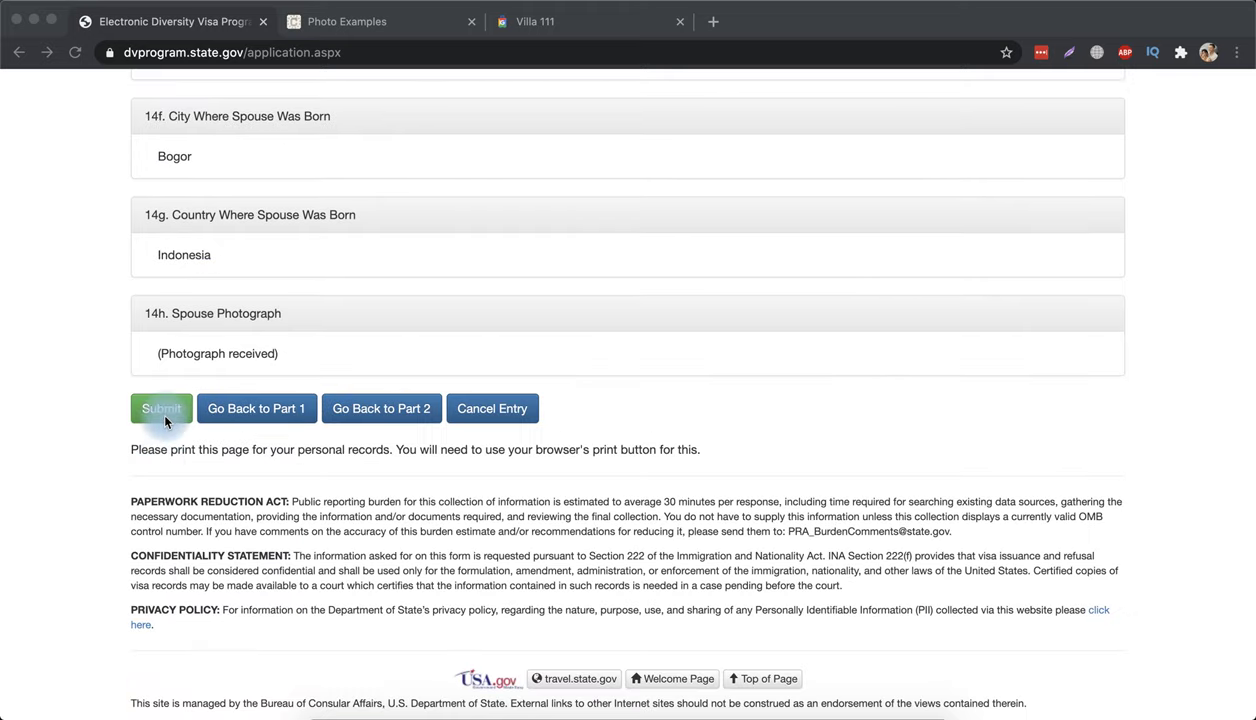
# Submit the completed Diversity Visa entry from the review page
pyautogui.click(160, 456)
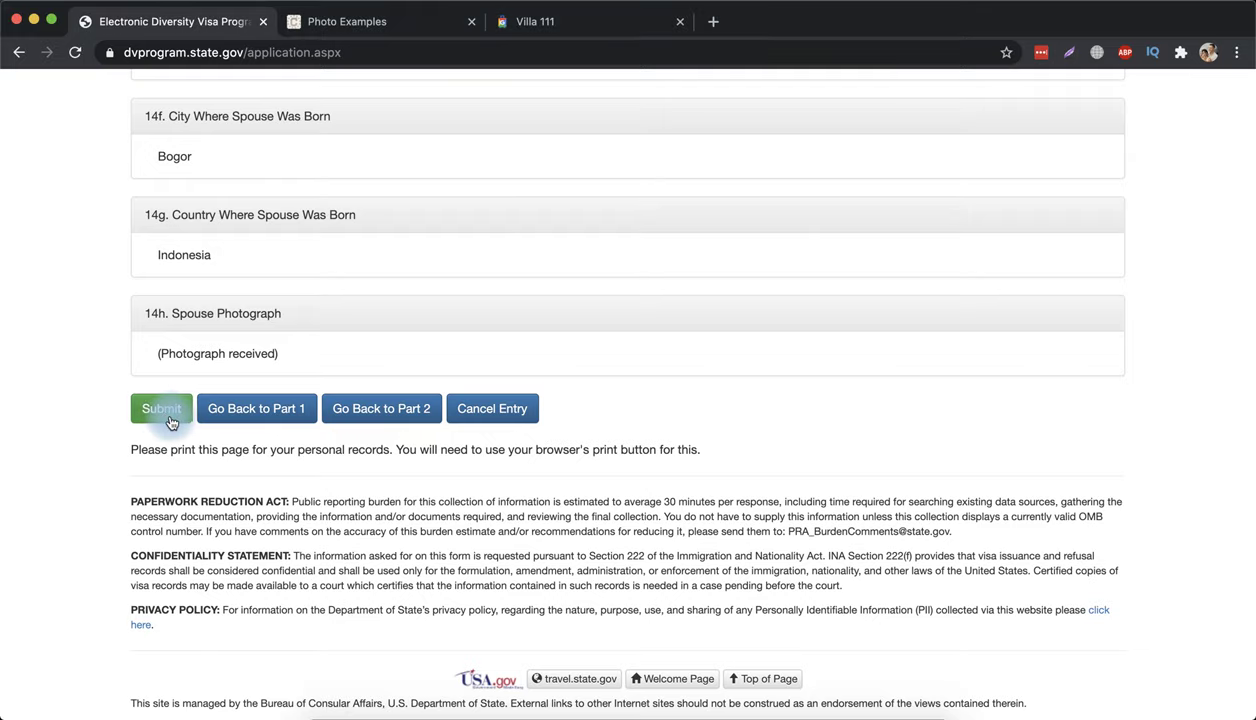
pyautogui.click(160, 409)
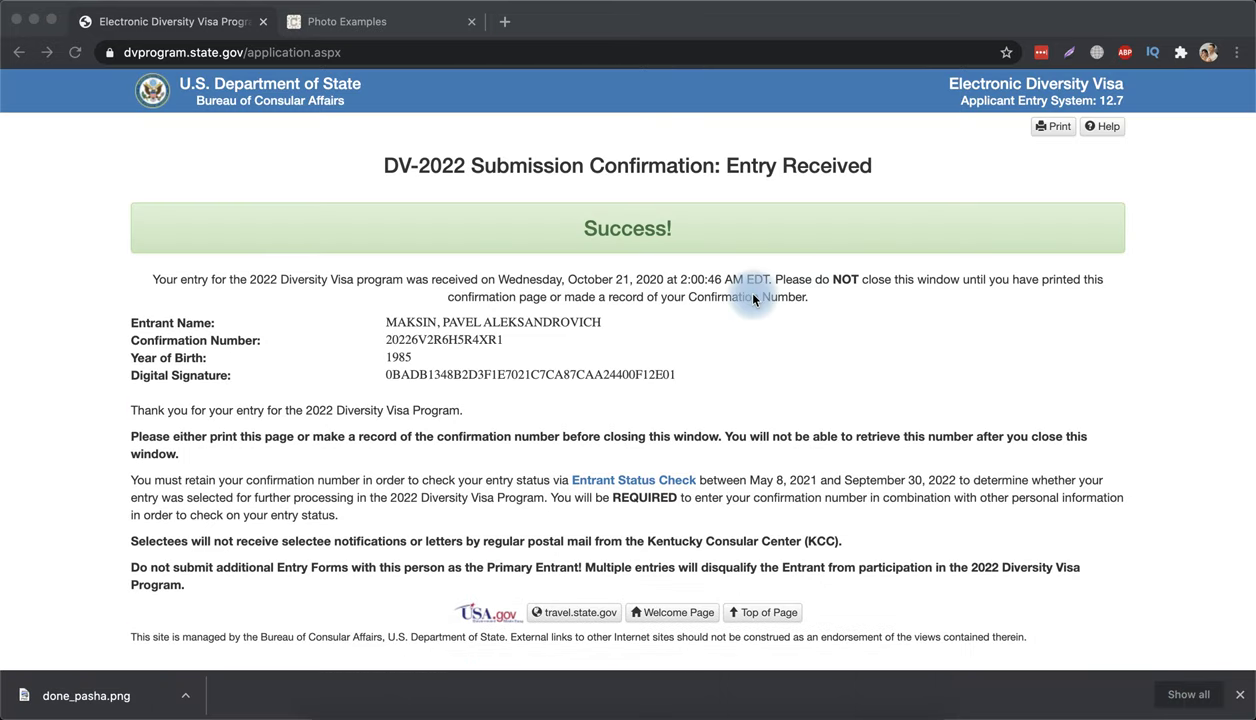
# Highlight the success message and confirmation number on the confirmation page, and read the notice about keeping the number
pyautogui.click(566, 225)
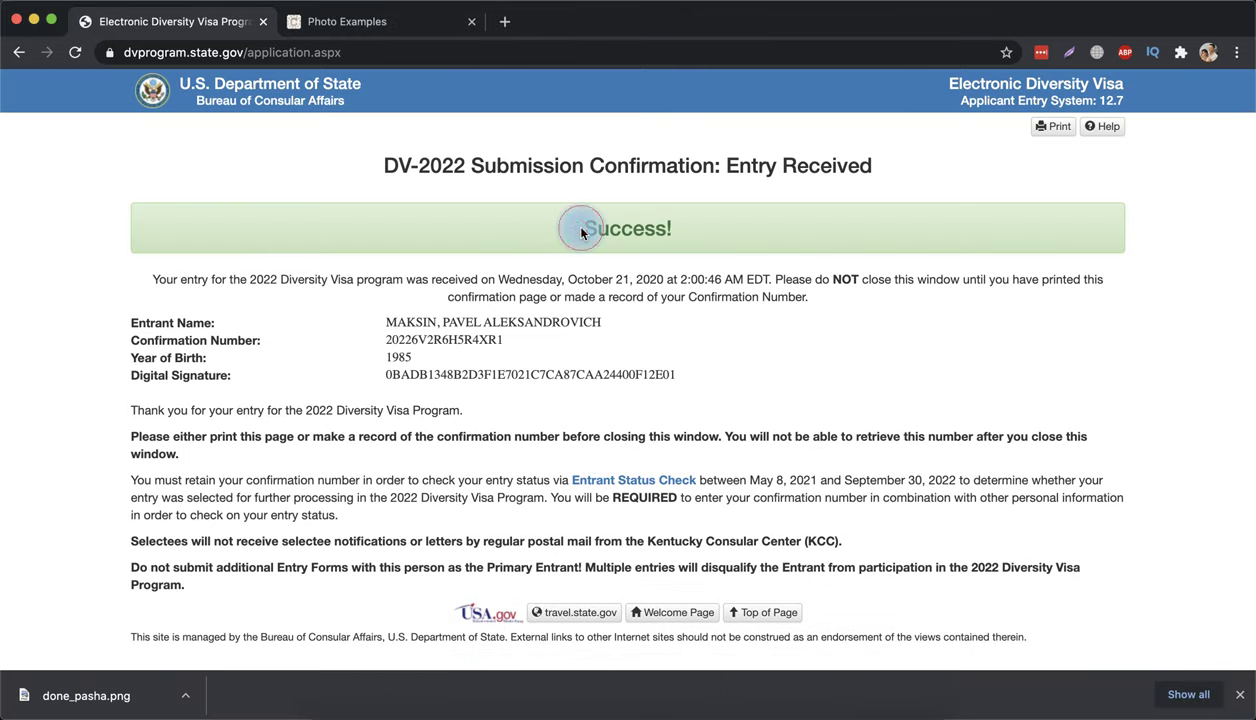
pyautogui.moveTo(575, 228); pyautogui.dragTo(686, 235)
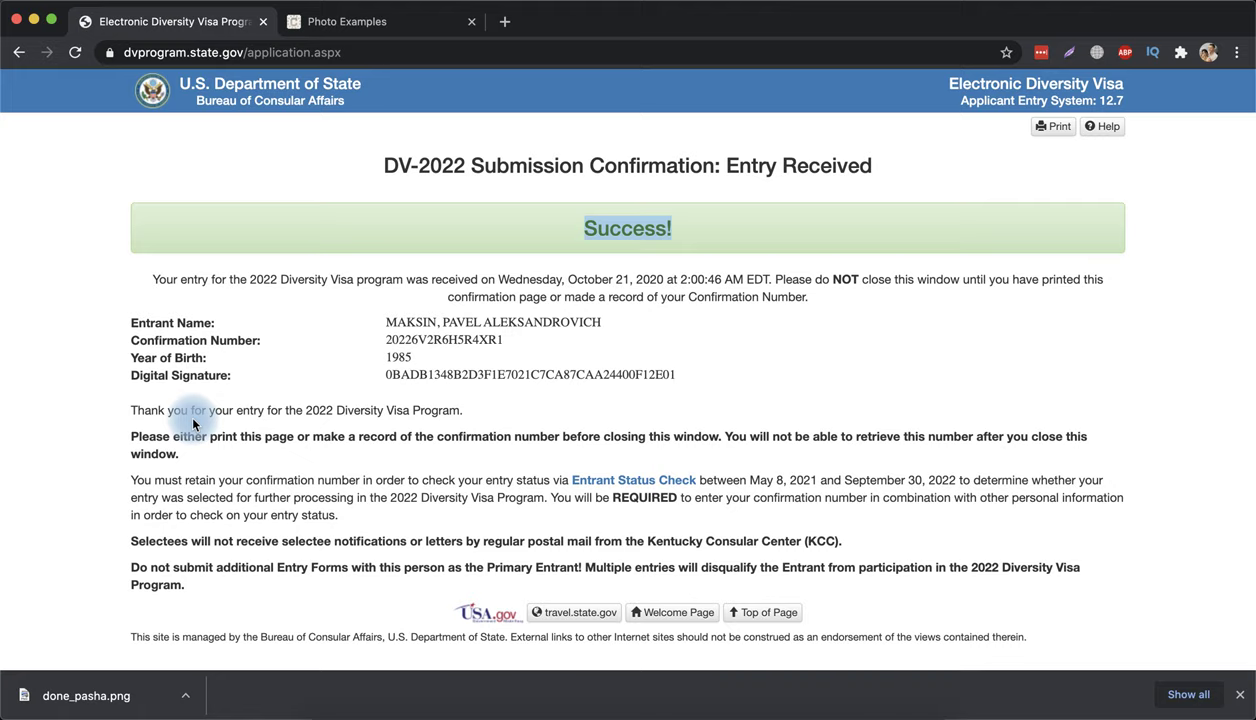
pyautogui.click(440, 346)
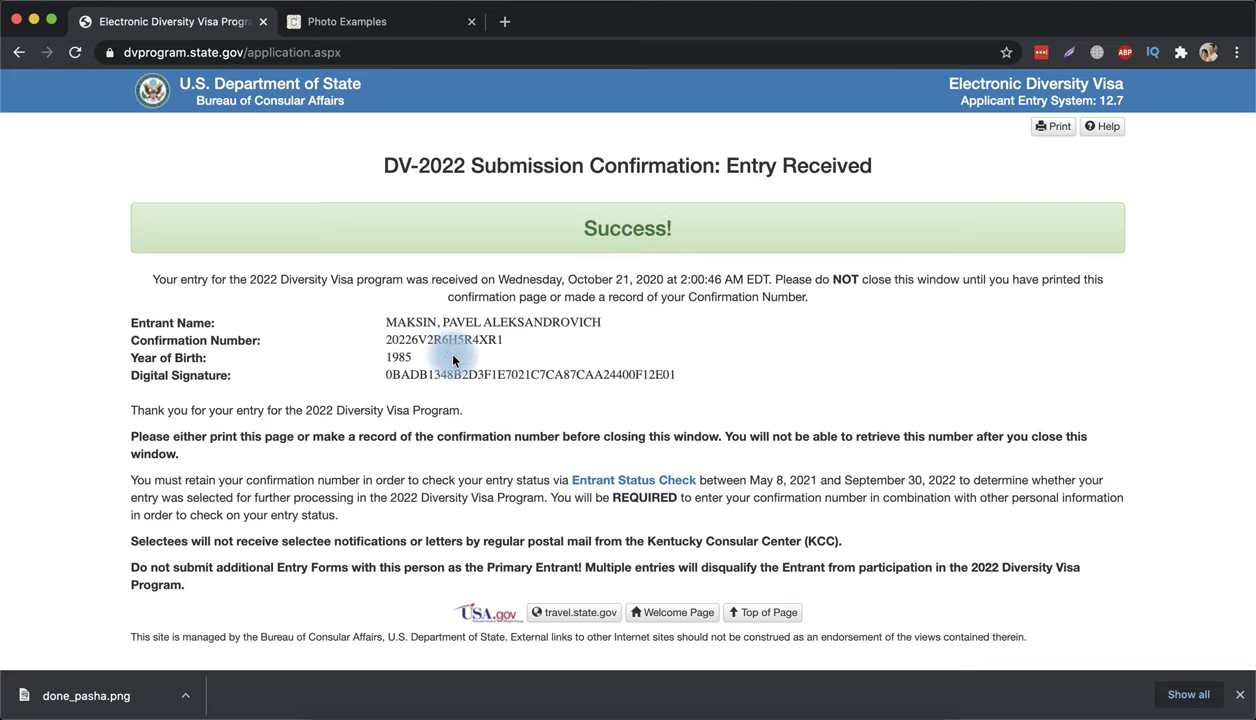
pyautogui.click(397, 341)
pyautogui.doubleClick(397, 341)
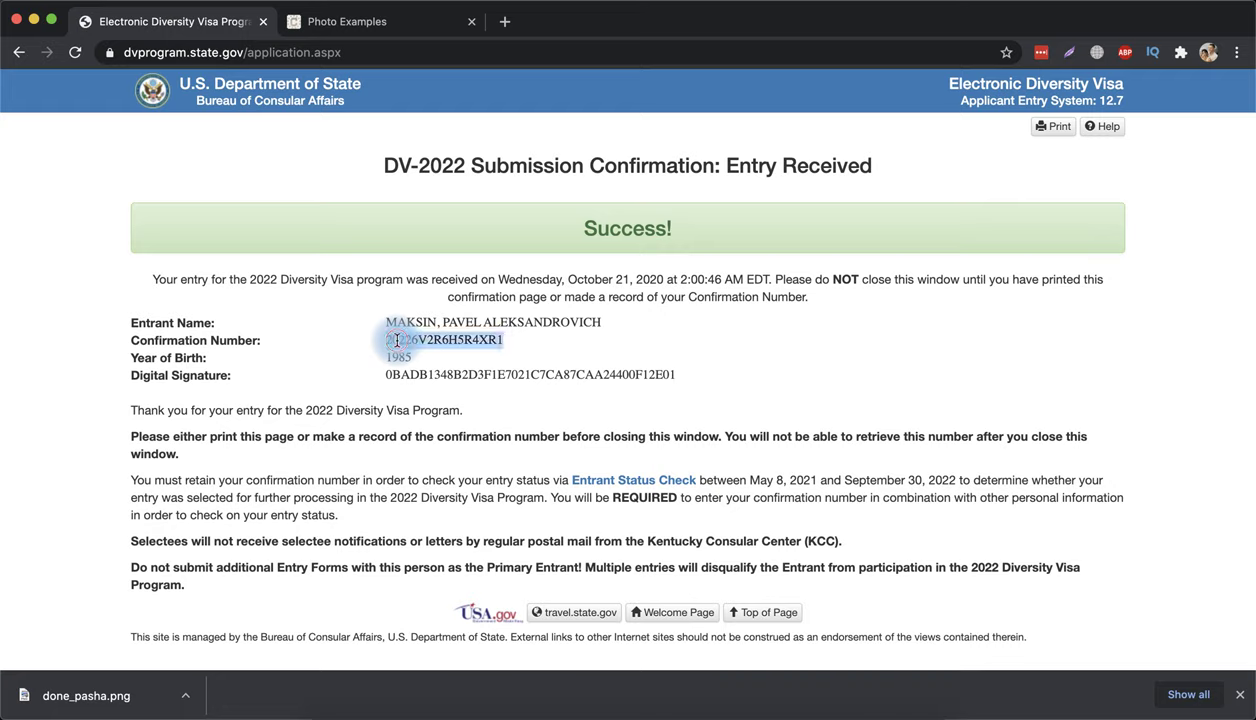
pyautogui.click(671, 437)
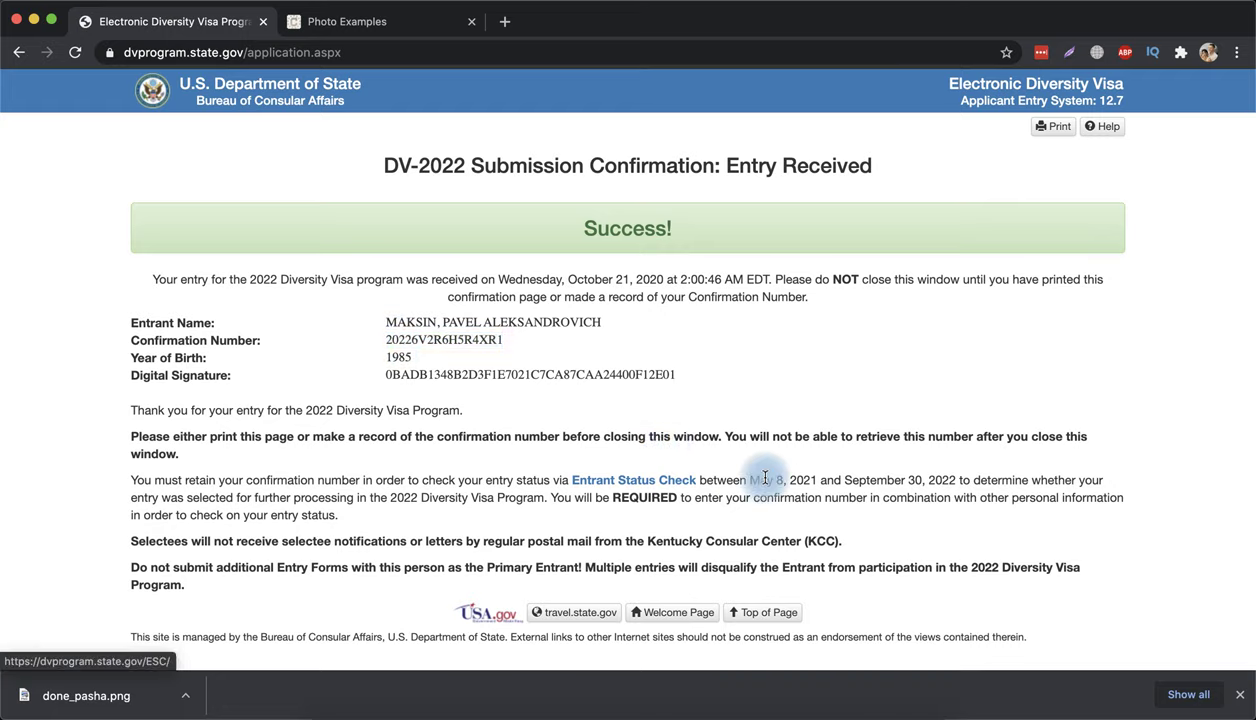